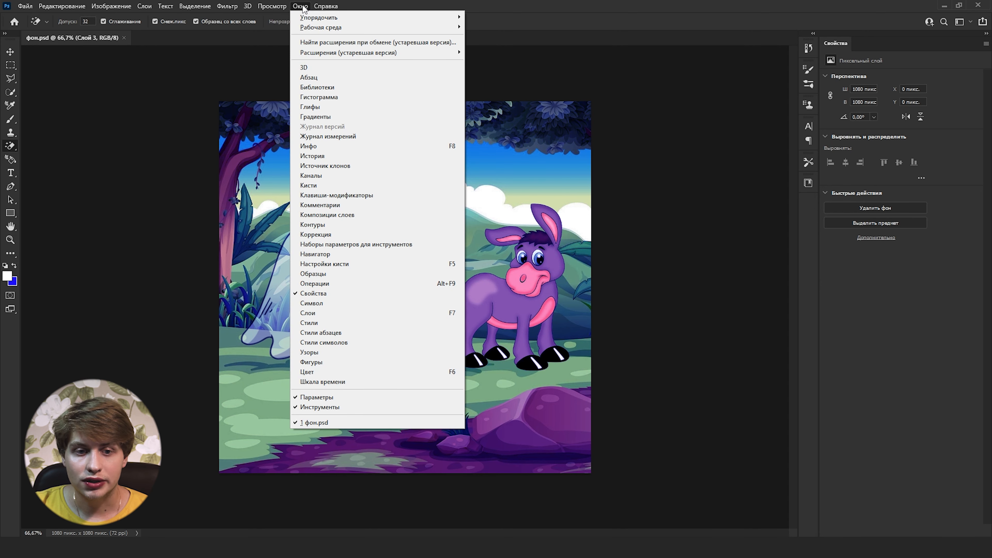
Show the Layers panel, dock it in its own column beside the Properties panel, and collapse it to an icon.
{"action": "left_click", "coordinate": [308, 313]}
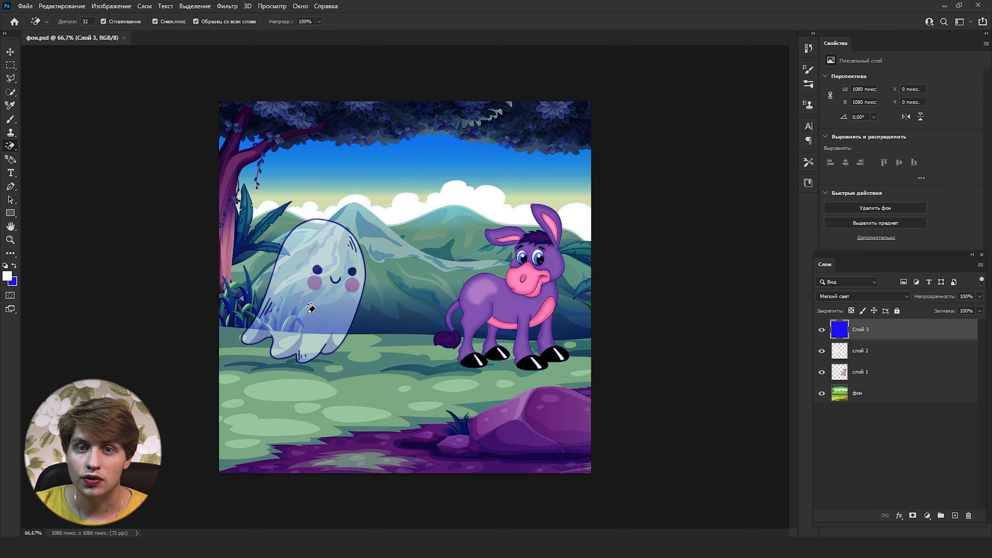
{"action": "left_click_drag", "start_coordinate": [907, 256], "coordinate": [988, 59]}
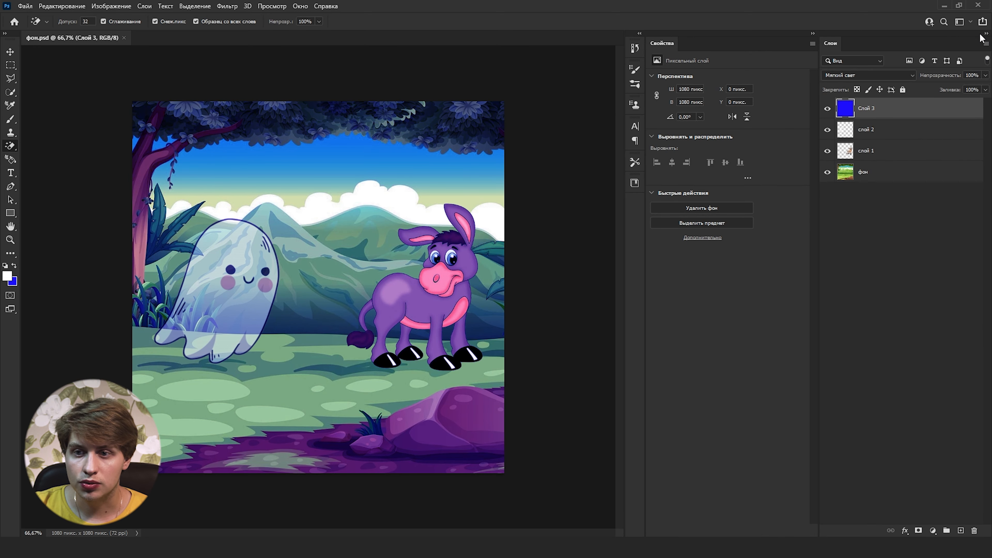
{"action": "left_click", "coordinate": [984, 35]}
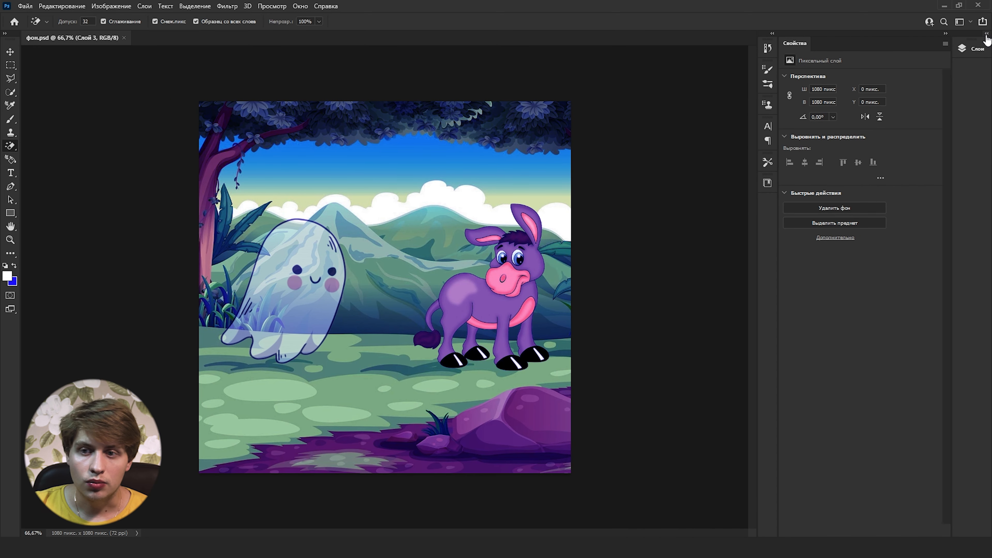
Group the Layers panel with the other collapsed panel icons, pull it out again and dock it at the workspace edge.
{"action": "left_click_drag", "start_coordinate": [971, 39], "coordinate": [991, 56]}
{"action": "left_click_drag", "start_coordinate": [926, 66], "coordinate": [788, 115]}
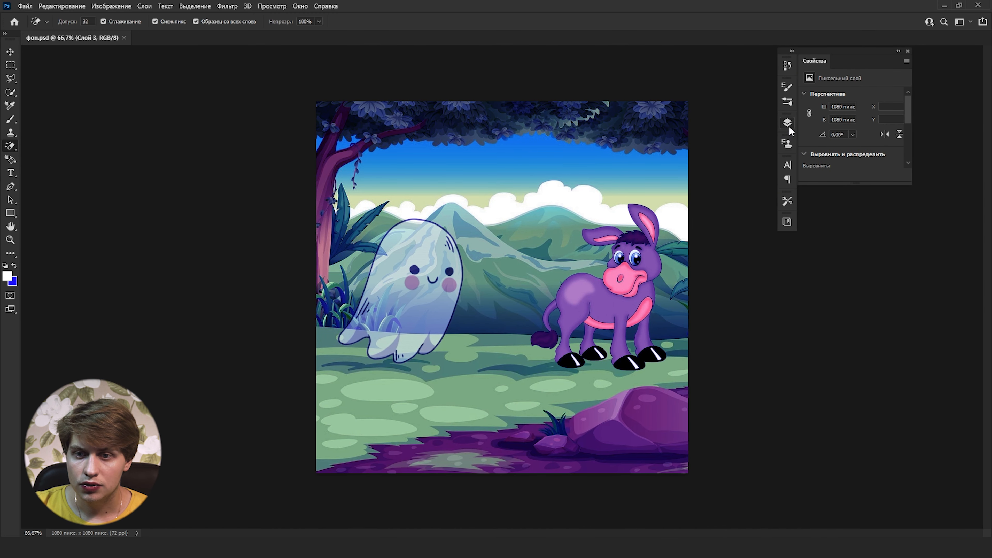
{"action": "left_click_drag", "start_coordinate": [787, 123], "coordinate": [768, 222]}
{"action": "left_click", "coordinate": [735, 237]}
{"action": "left_click_drag", "start_coordinate": [843, 54], "coordinate": [980, 59]}
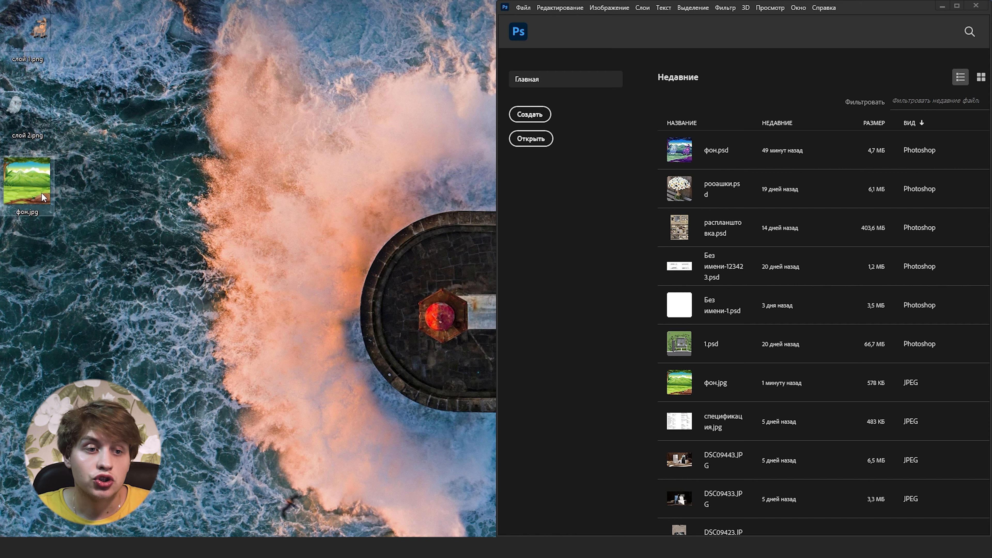
Open the desktop image фон.jpg as a document in Photoshop.
{"action": "left_click_drag", "start_coordinate": [24, 188], "coordinate": [713, 215]}
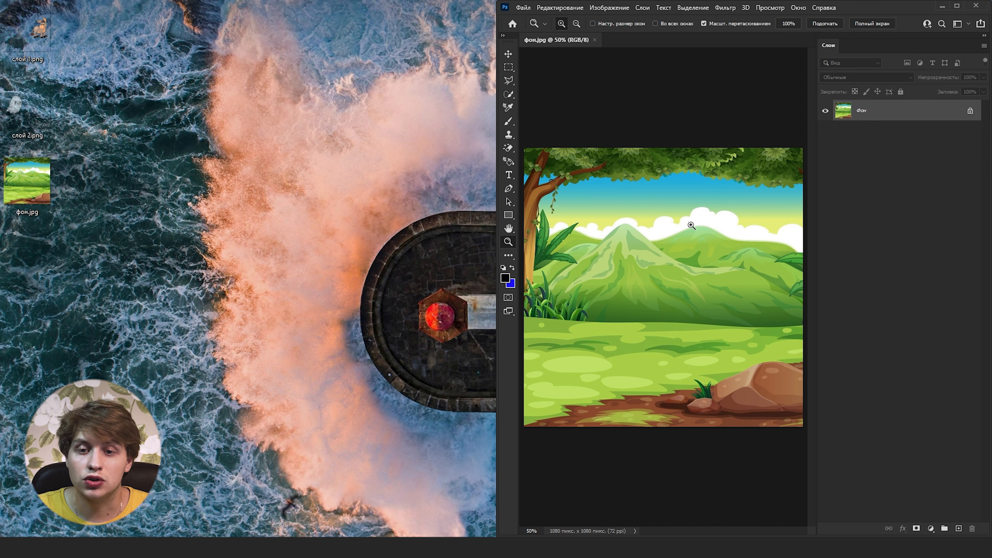
Try to move the locked background layer with the Move tool, declining its conversion to a regular layer each time.
{"action": "key", "text": "v"}
{"action": "mouse_move", "coordinate": [685, 226]}
{"action": "left_mouse_down"}
{"action": "mouse_move", "coordinate": [656, 197]}
{"action": "mouse_move", "coordinate": [668, 230]}
{"action": "left_mouse_up"}
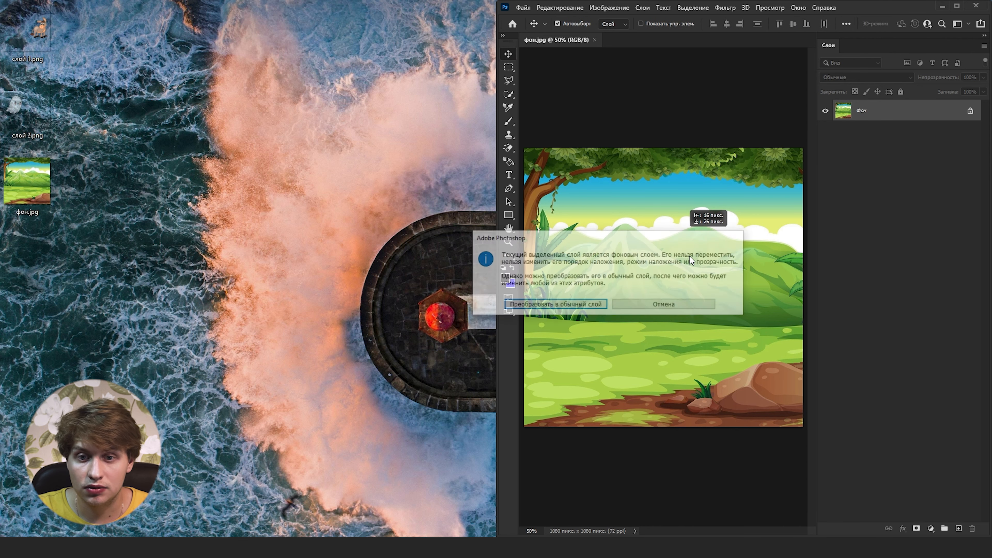
{"action": "left_click", "coordinate": [653, 307]}
{"action": "left_click_drag", "start_coordinate": [706, 288], "coordinate": [681, 196]}
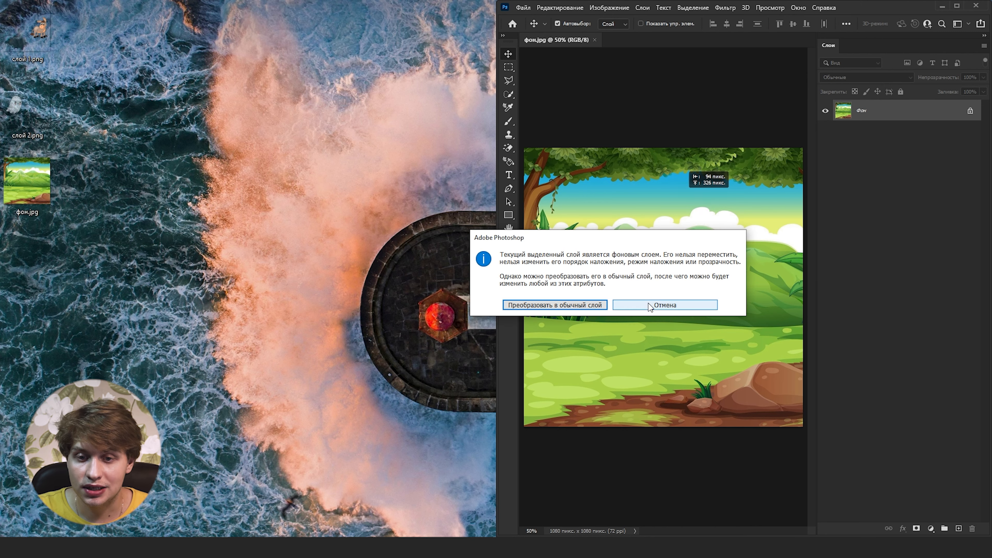
{"action": "left_click", "coordinate": [650, 308]}
{"action": "left_click_drag", "start_coordinate": [705, 256], "coordinate": [694, 172]}
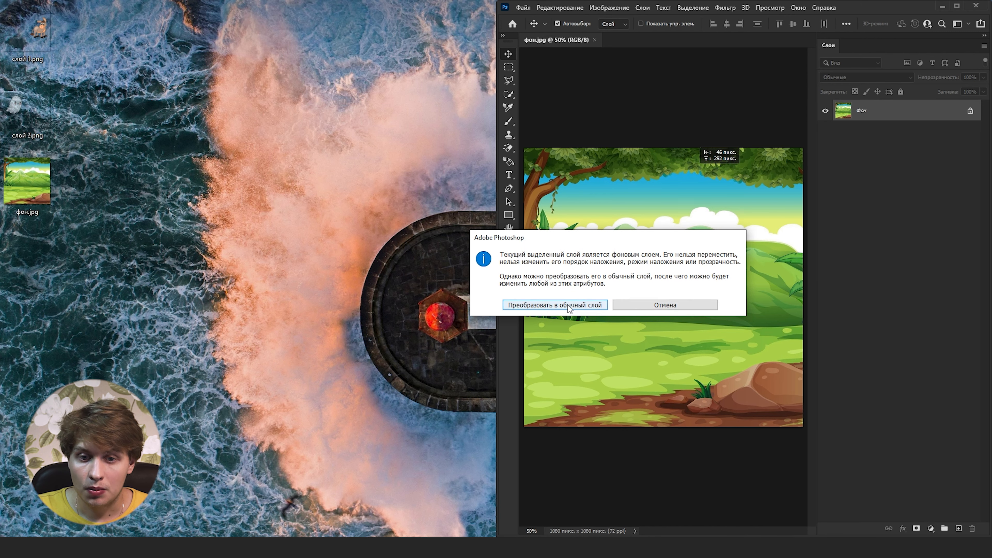
{"action": "left_click", "coordinate": [642, 304]}
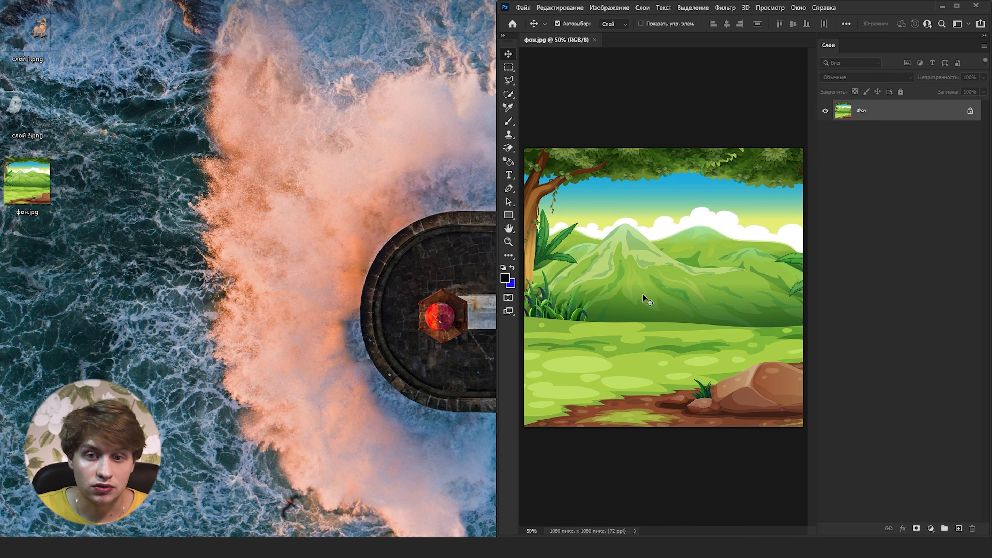
Place слой 2.png and слой 1.png from the desktop as layers at their original size, and maximize the Photoshop window.
{"action": "left_click_drag", "start_coordinate": [15, 104], "coordinate": [622, 282]}
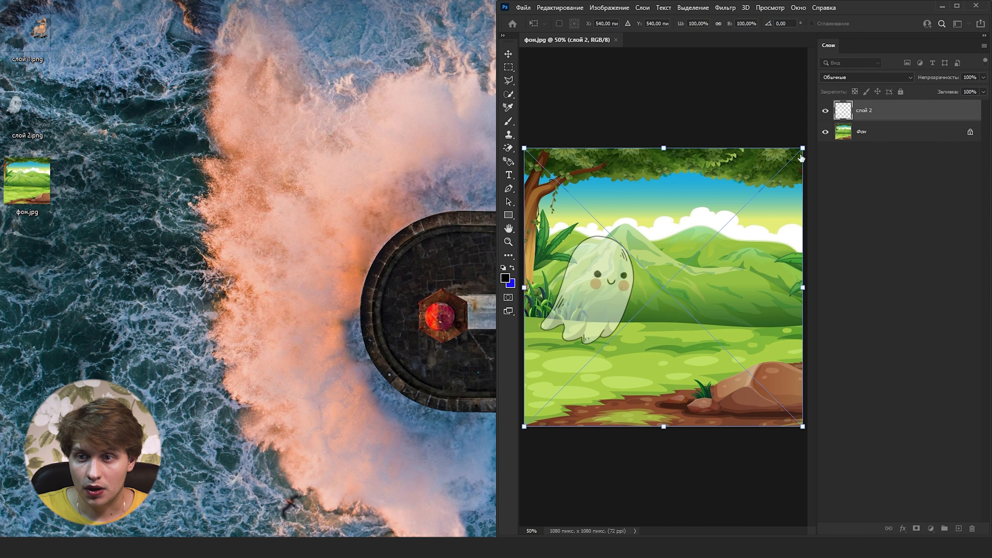
{"action": "key", "text": "Return"}
{"action": "left_click_drag", "start_coordinate": [39, 29], "coordinate": [670, 311]}
{"action": "key", "text": "Return"}
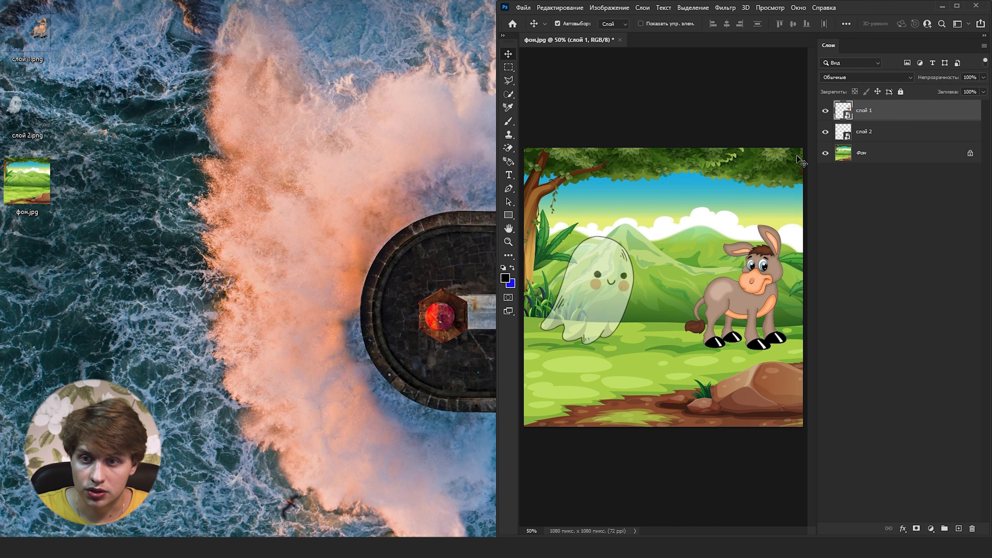
{"action": "left_click", "coordinate": [957, 6]}
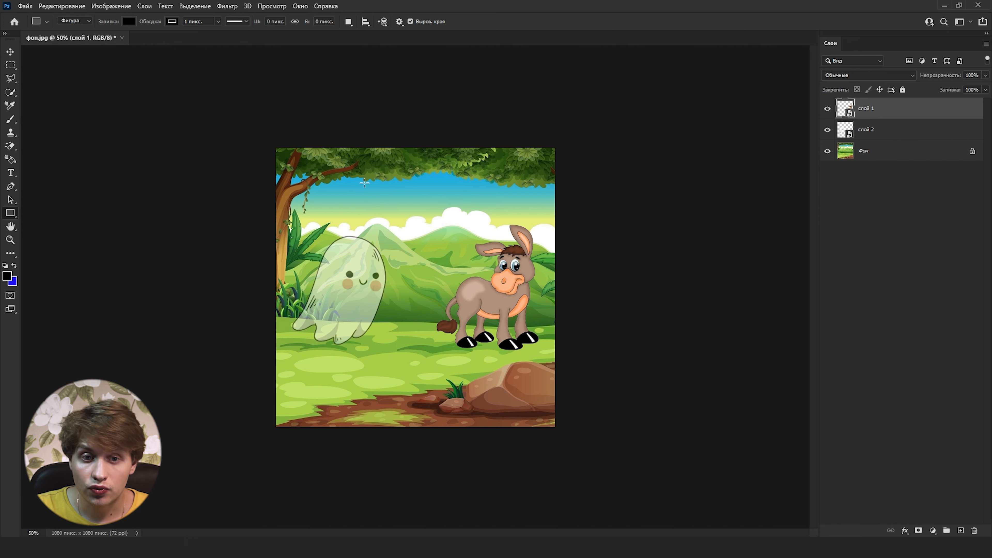
Draw a black rectangle about 444 by 102 px across the sky and shift it to about X 317.5, Y 148.5 px.
{"action": "left_click_drag", "start_coordinate": [367, 186], "coordinate": [481, 212]}
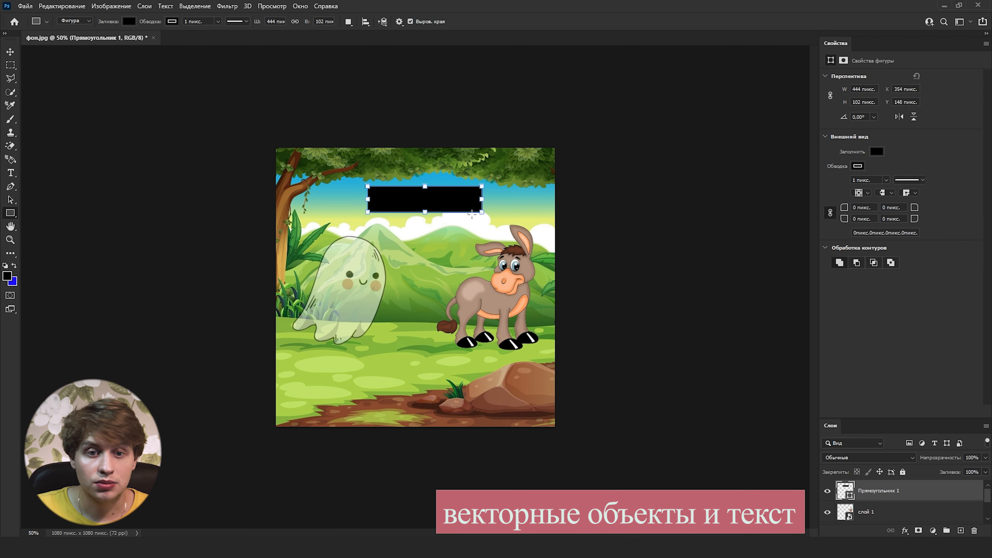
{"action": "key", "text": "Return"}
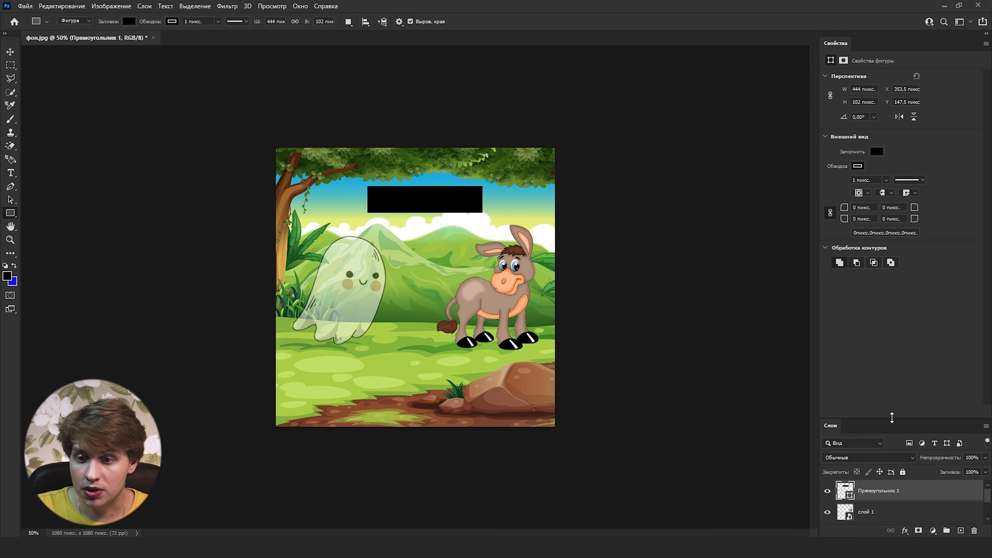
{"action": "left_click_drag", "start_coordinate": [892, 419], "coordinate": [882, 192]}
{"action": "key", "text": "v"}
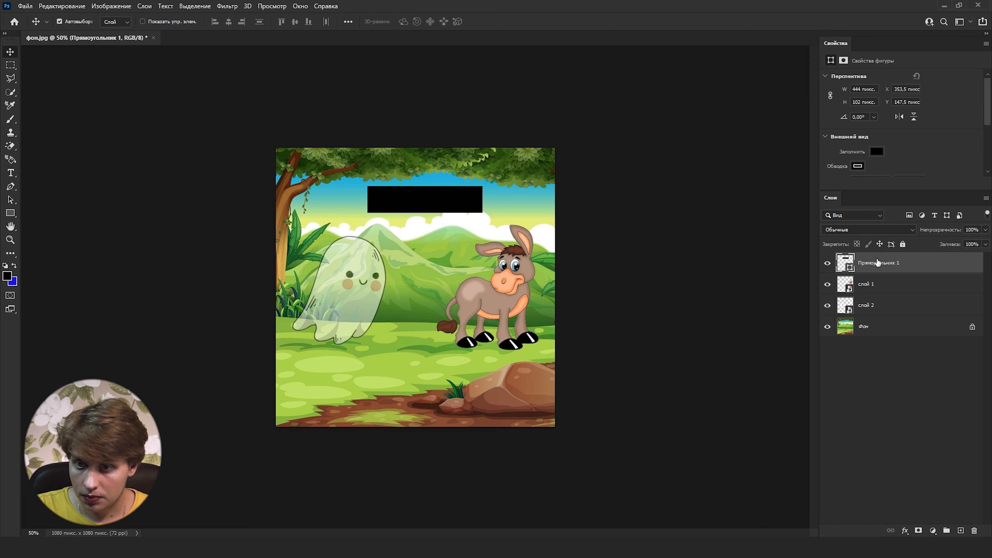
{"action": "mouse_move", "coordinate": [438, 203]}
{"action": "left_mouse_down"}
{"action": "mouse_move", "coordinate": [426, 198]}
{"action": "mouse_move", "coordinate": [429, 207]}
{"action": "left_mouse_up"}
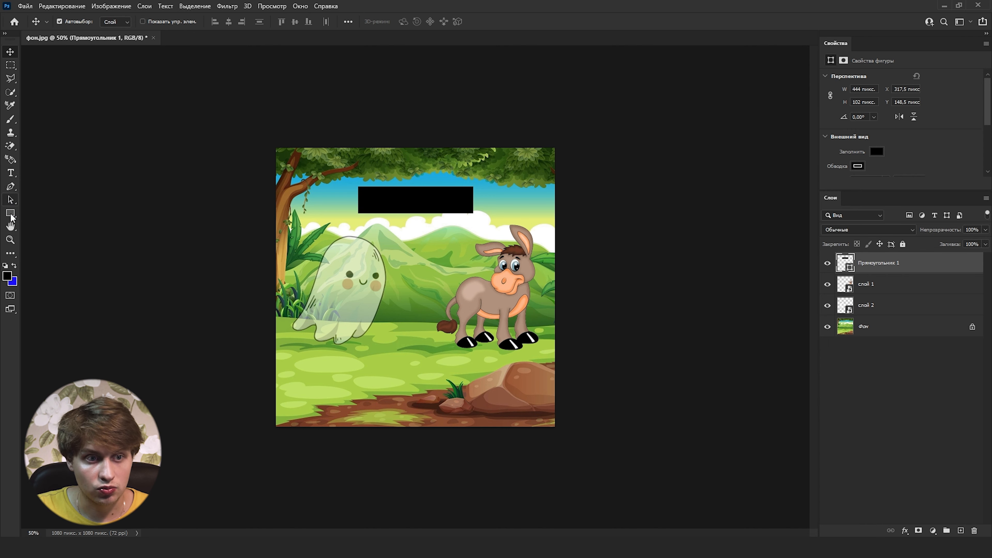
Add the text МУЛЬТИК in white (ffffff) and center it on the black rectangle.
{"action": "left_click", "coordinate": [10, 173]}
{"action": "left_click", "coordinate": [370, 198]}
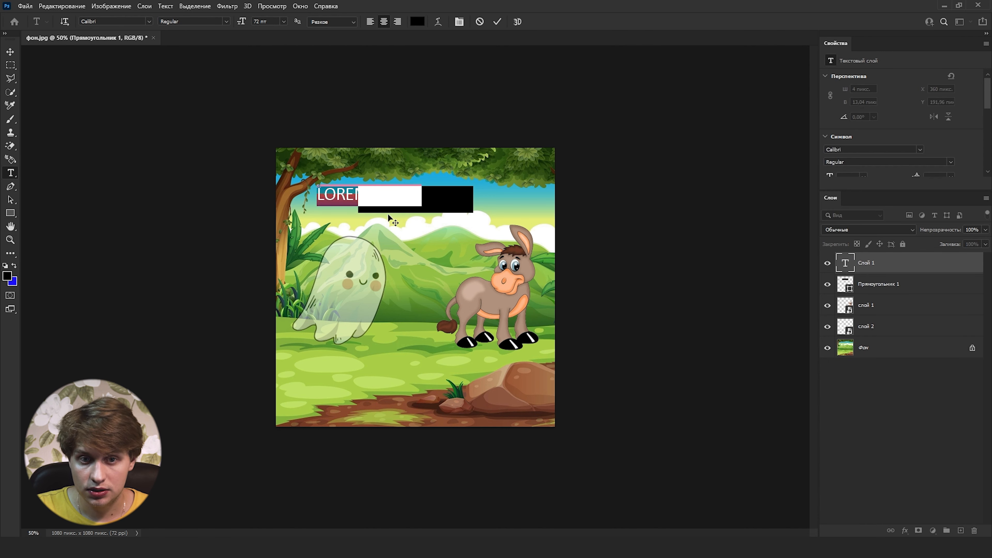
{"action": "left_click", "coordinate": [419, 22]}
{"action": "left_click_drag", "start_coordinate": [319, 282], "coordinate": [286, 227]}
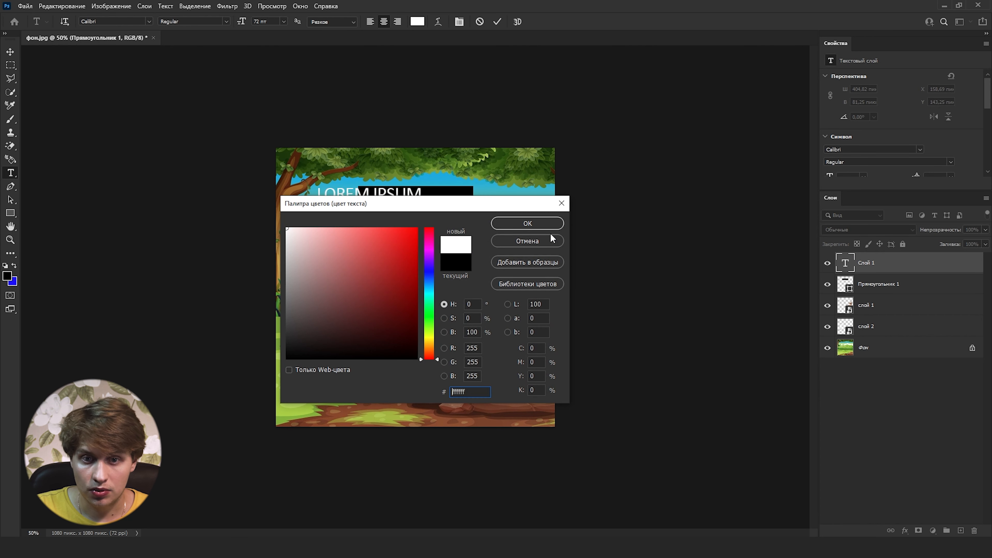
{"action": "left_click", "coordinate": [496, 220]}
{"action": "type", "text": "МУЛЬТИК"}
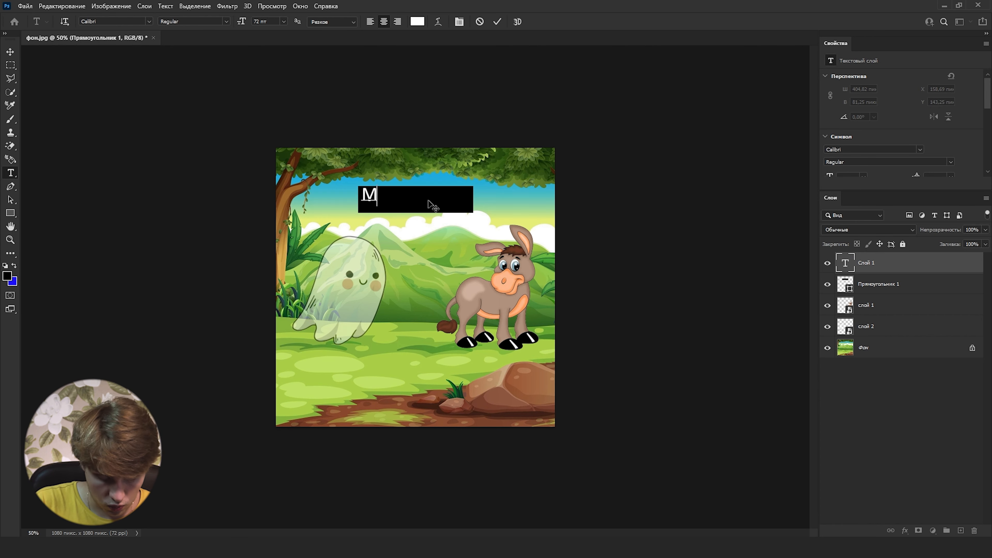
{"action": "left_click", "coordinate": [498, 22]}
{"action": "key", "text": "v"}
{"action": "left_click_drag", "start_coordinate": [382, 195], "coordinate": [427, 200]}
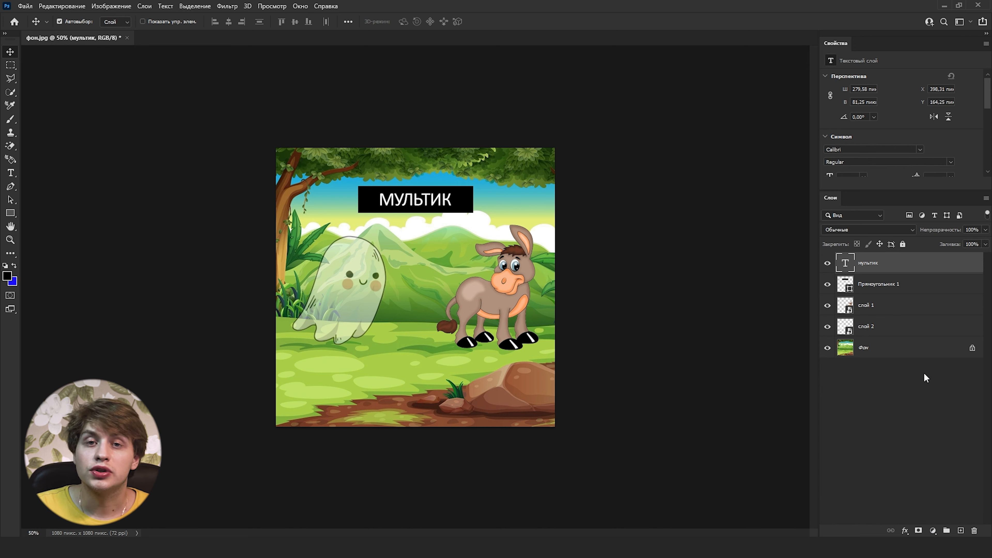
Add a new layer and paint a soft white (ffffff) glow over the ghost with a large soft brush.
{"action": "left_click", "coordinate": [962, 532]}
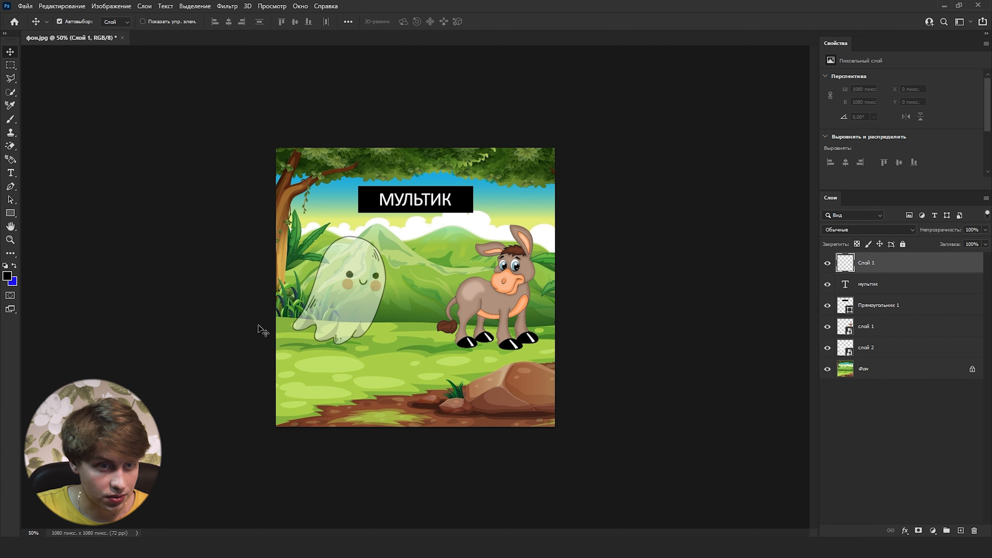
{"action": "key", "text": "b"}
{"action": "right_click", "coordinate": [404, 227]}
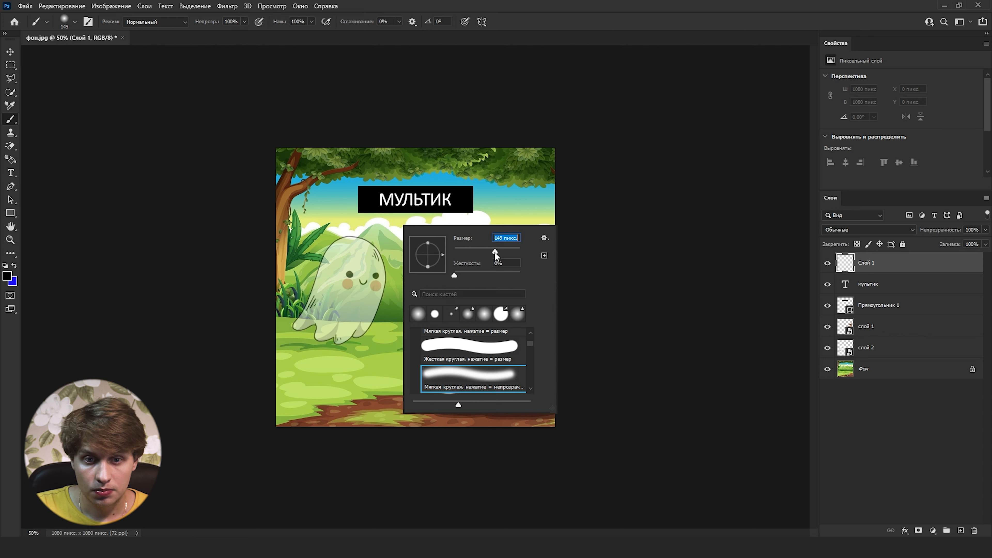
{"action": "left_click", "coordinate": [7, 276]}
{"action": "type", "text": "ffffff"}
{"action": "left_click", "coordinate": [528, 224]}
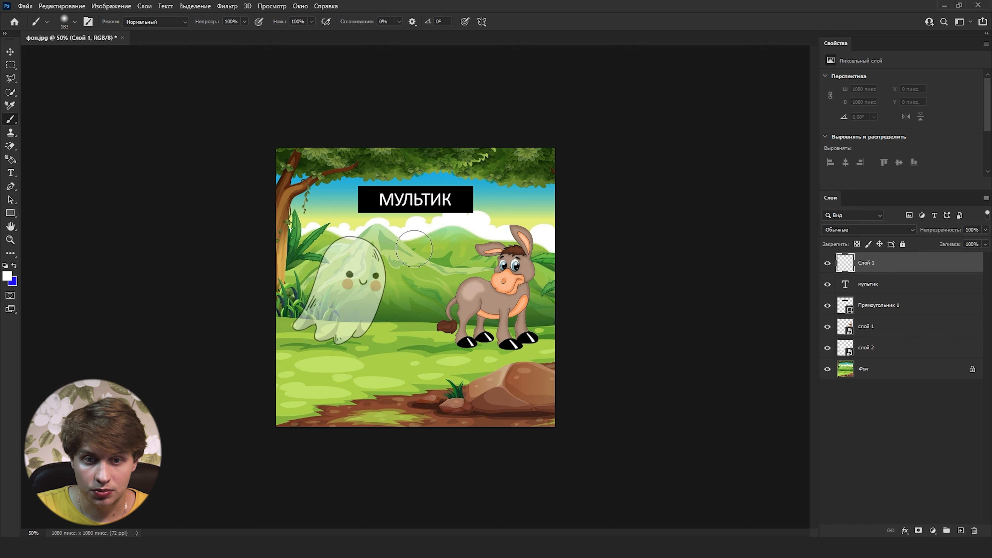
{"action": "right_click", "coordinate": [477, 264]}
{"action": "left_click_drag", "start_coordinate": [524, 273], "coordinate": [523, 273]}
{"action": "mouse_move", "coordinate": [351, 274]}
{"action": "left_mouse_down"}
{"action": "mouse_move", "coordinate": [352, 253]}
{"action": "mouse_move", "coordinate": [329, 276]}
{"action": "mouse_move", "coordinate": [317, 309]}
{"action": "mouse_move", "coordinate": [331, 326]}
{"action": "mouse_move", "coordinate": [372, 242]}
{"action": "left_mouse_up"}
Move the painted glow layer directly below layer слой 2 and set its blend mode to Soft Light (Мягкий свет).
{"action": "key", "text": "v"}
{"action": "left_click_drag", "start_coordinate": [874, 266], "coordinate": [868, 359]}
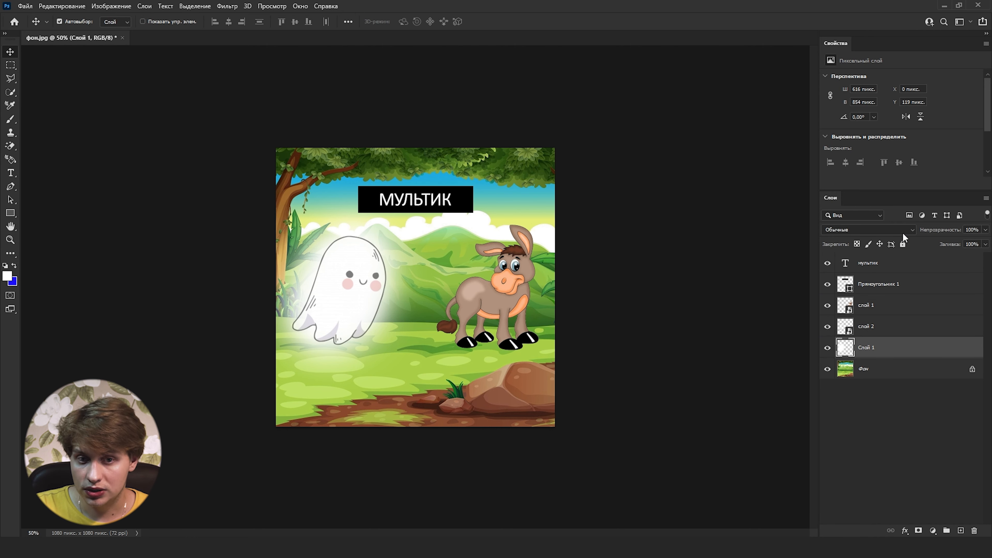
{"action": "left_click", "coordinate": [882, 229]}
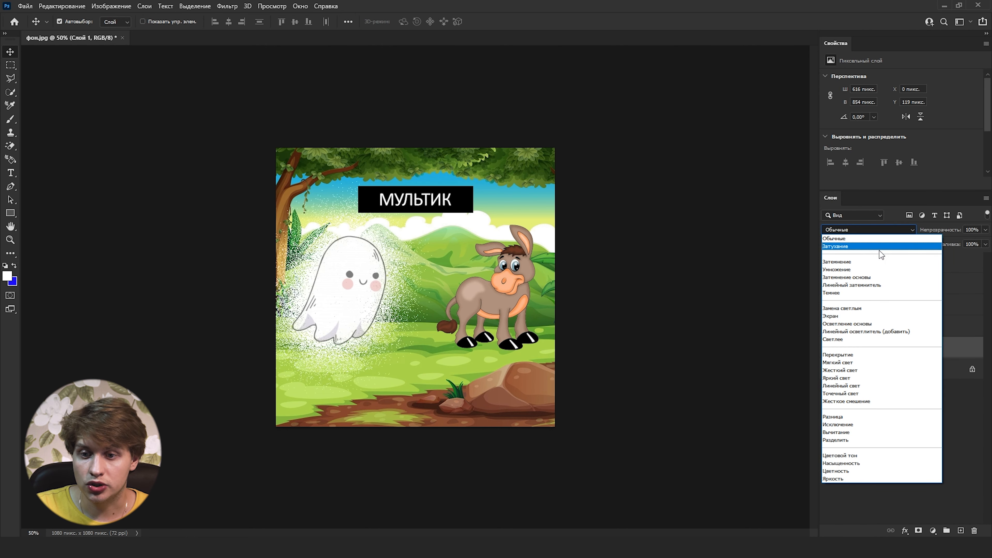
{"action": "left_click", "coordinate": [852, 363]}
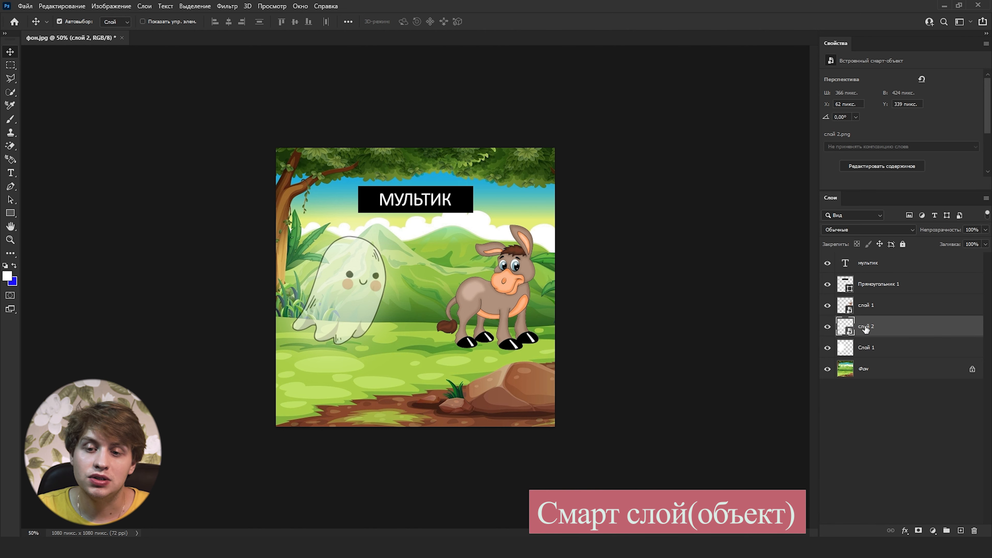
Rasterize the ghost layer слой 2 and move the ghost to about X 92, Y 359 px.
{"action": "right_click", "coordinate": [850, 331]}
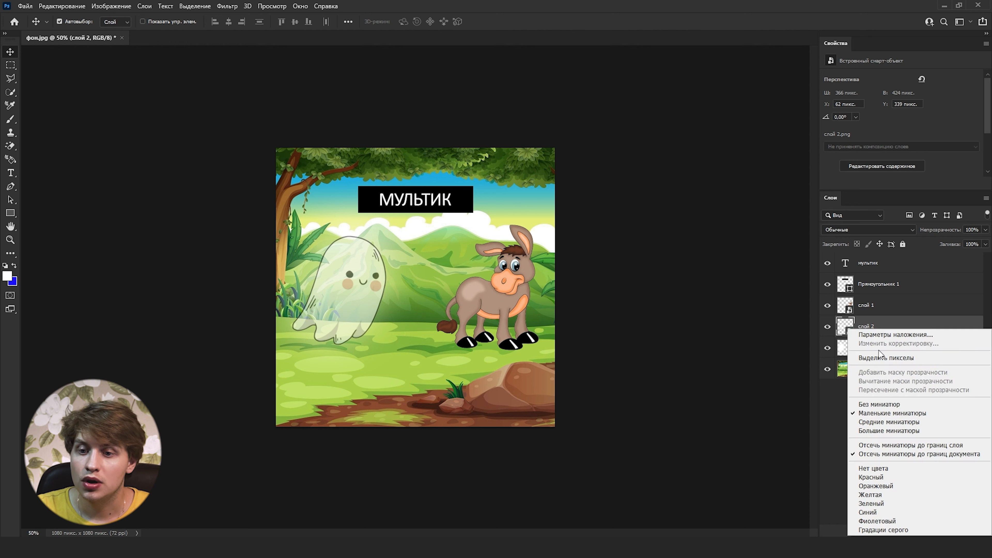
{"action": "right_click", "coordinate": [871, 320]}
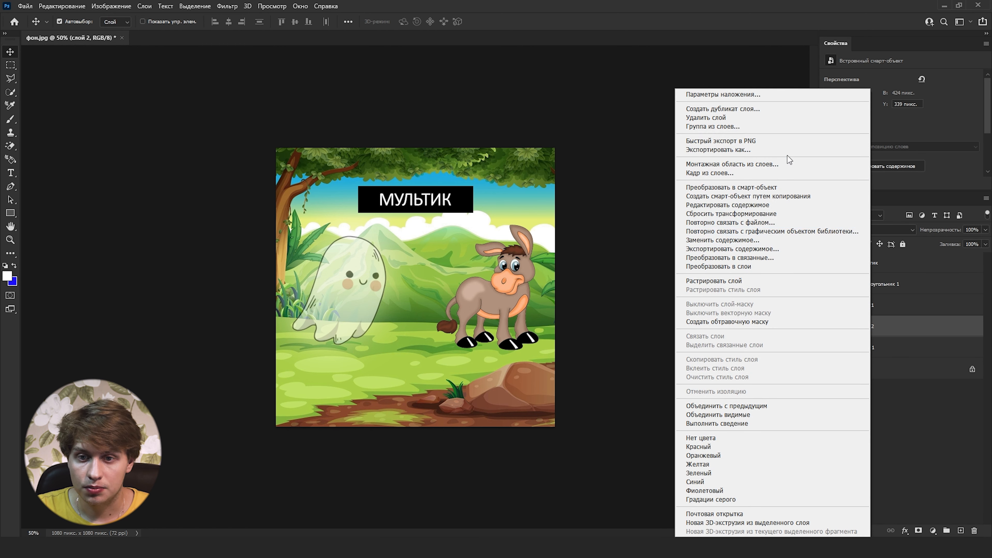
{"action": "left_click", "coordinate": [732, 281]}
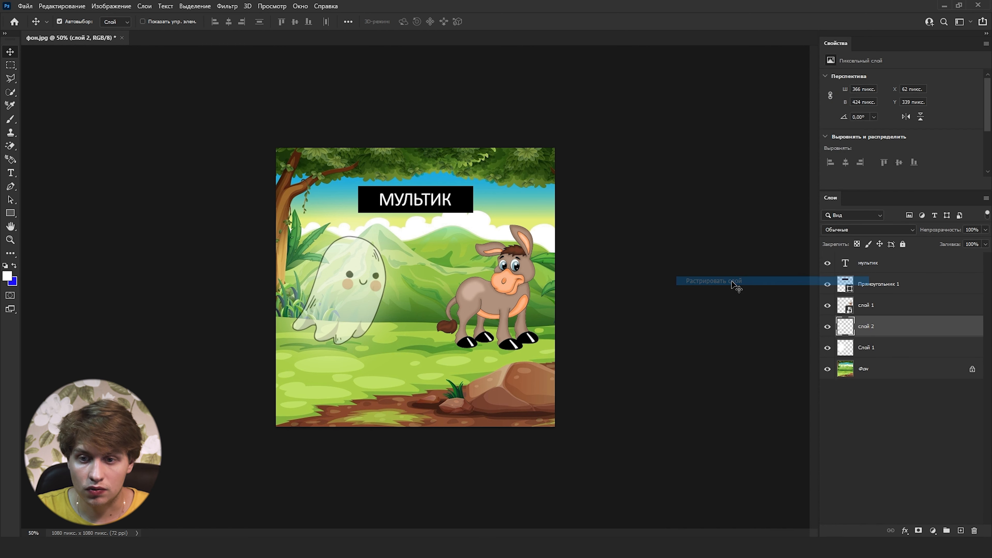
{"action": "mouse_move", "coordinate": [353, 273]}
{"action": "left_mouse_down"}
{"action": "mouse_move", "coordinate": [433, 241]}
{"action": "mouse_move", "coordinate": [385, 219]}
{"action": "mouse_move", "coordinate": [354, 274]}
{"action": "mouse_move", "coordinate": [362, 278]}
{"action": "left_mouse_up"}
Convert layer слой 2 to a smart object and move the ghost to about X 125, Y 310 px.
{"action": "right_click", "coordinate": [848, 328]}
{"action": "left_click", "coordinate": [866, 326]}
{"action": "right_click", "coordinate": [865, 327]}
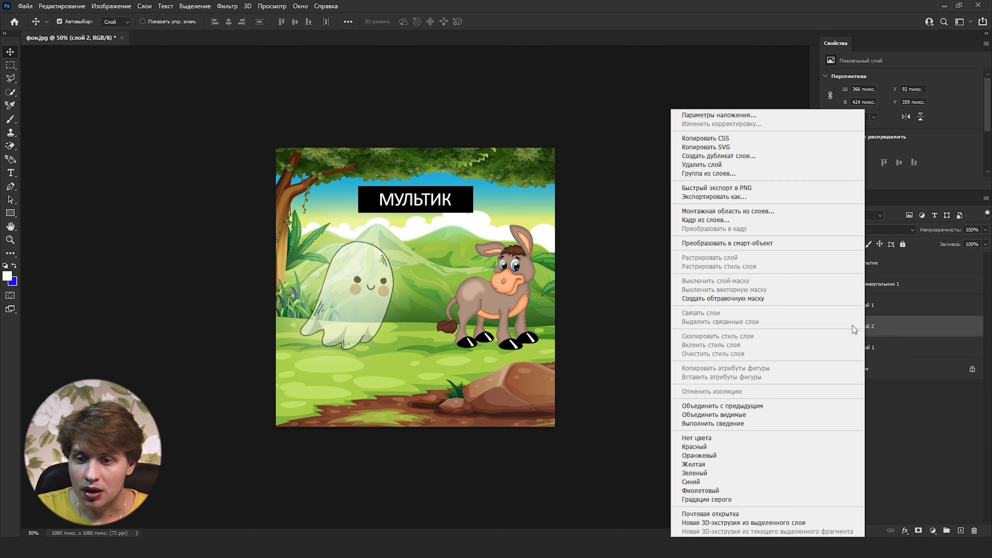
{"action": "left_click", "coordinate": [748, 242]}
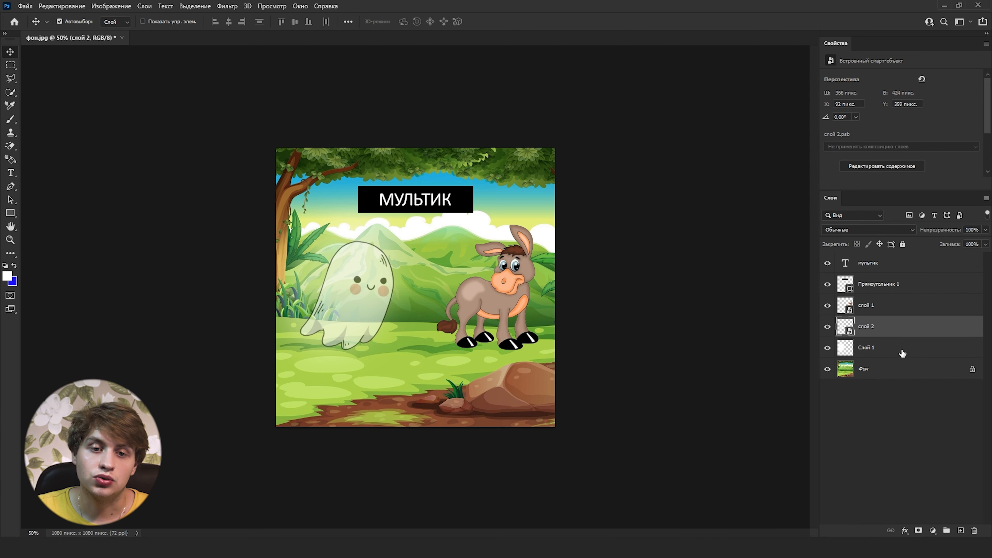
{"action": "left_click_drag", "start_coordinate": [359, 287], "coordinate": [367, 278]}
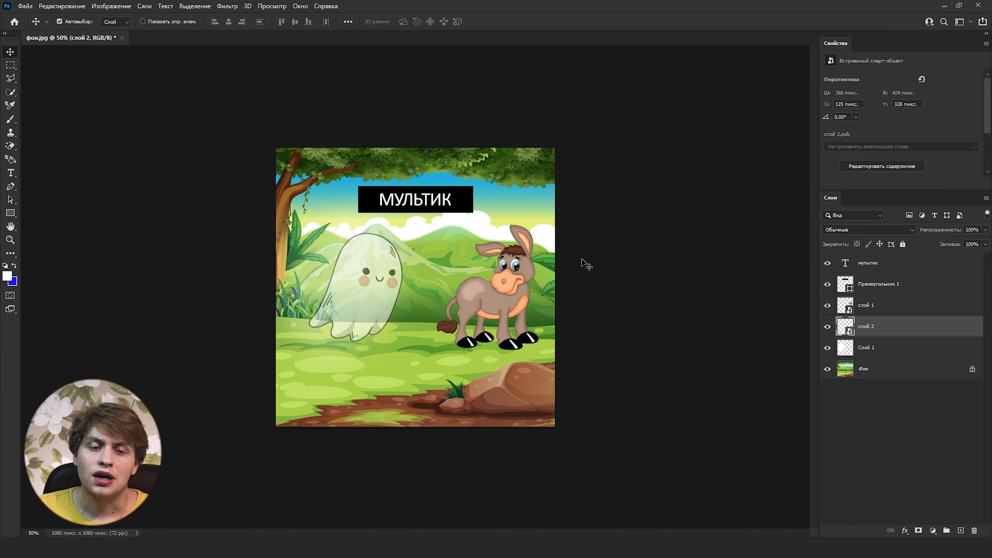
{"action": "left_click_drag", "start_coordinate": [356, 285], "coordinate": [356, 282]}
Open the list of fill and adjustment layer types to review what is available.
{"action": "left_click", "coordinate": [933, 531]}
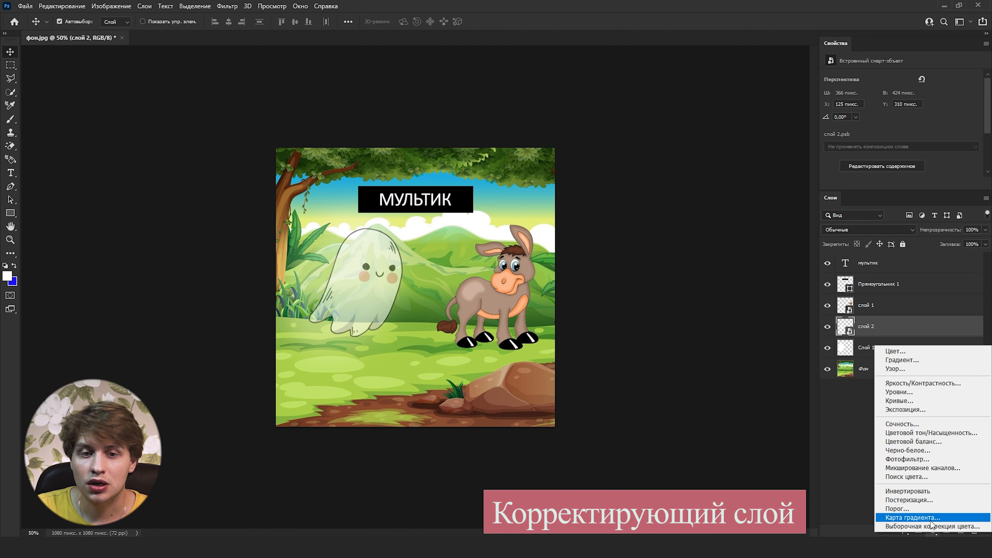
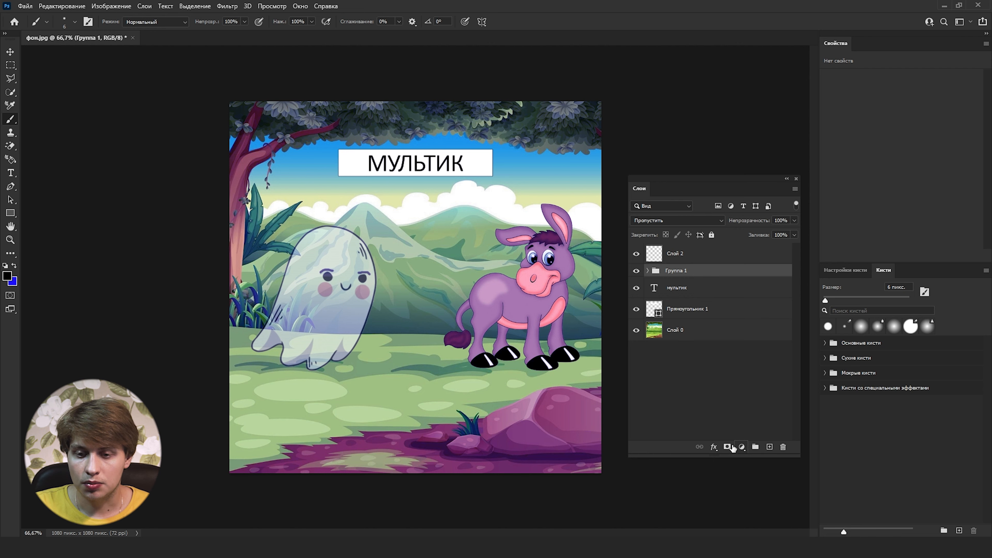
{"action": "left_click", "coordinate": [742, 448]}
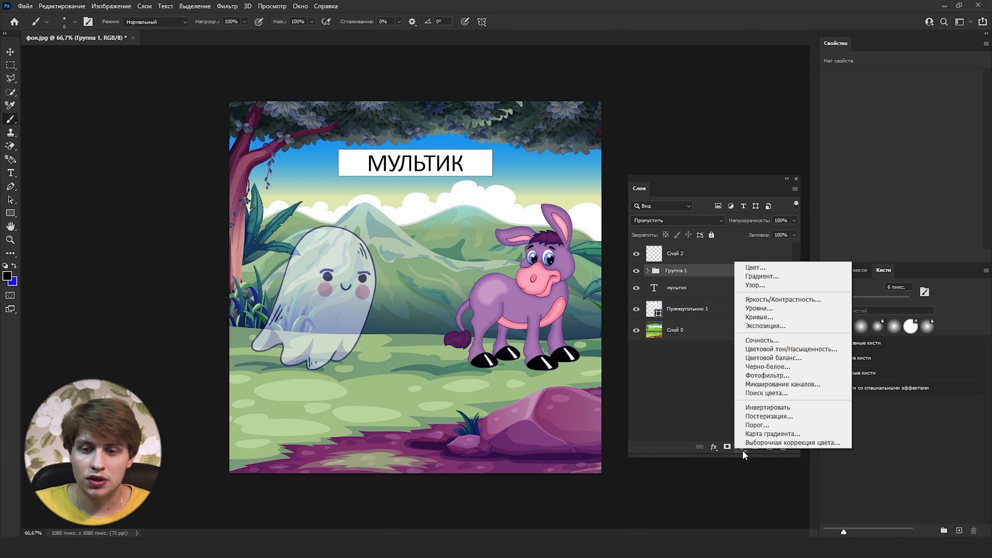
{"action": "left_click", "coordinate": [740, 451]}
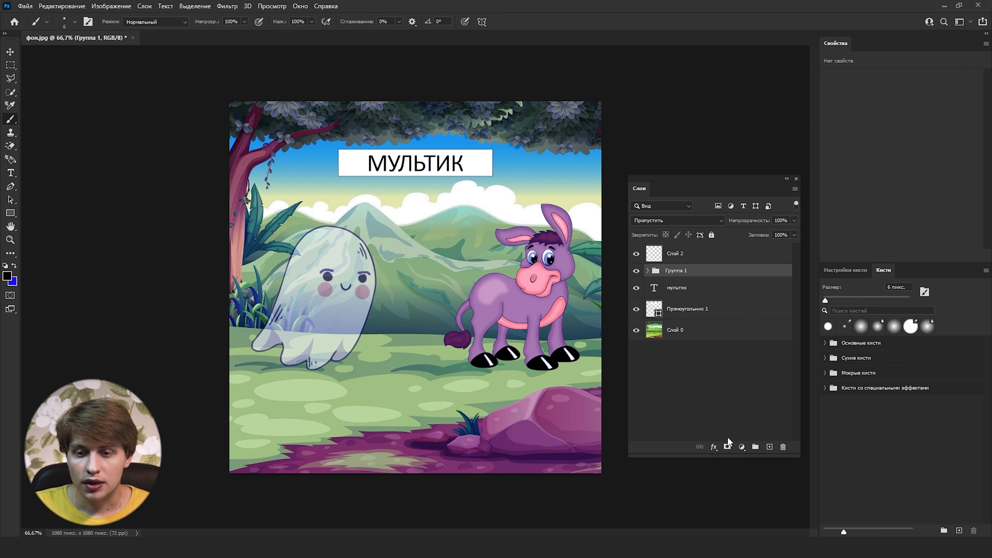
Add a layer mask to the background layer Слой 0.
{"action": "left_click", "coordinate": [691, 261]}
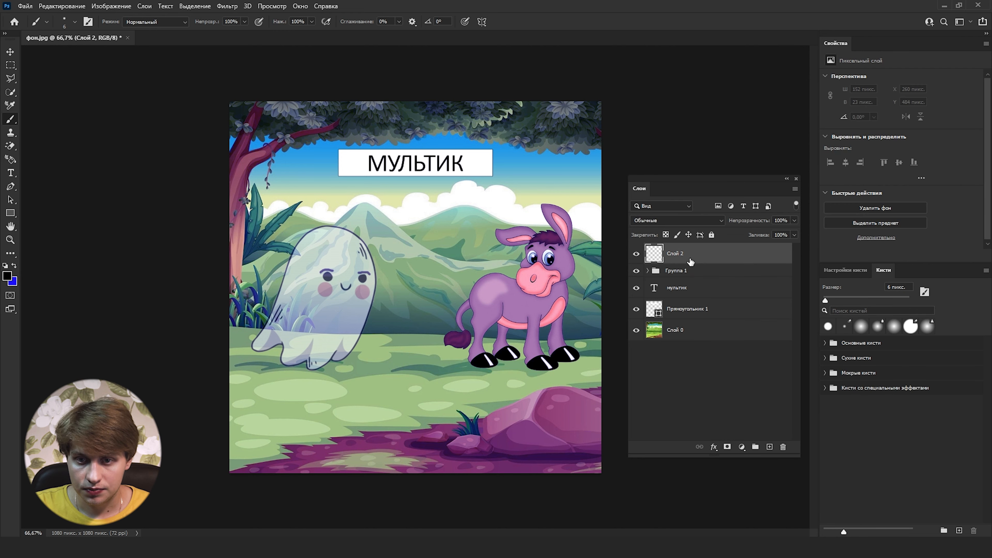
{"action": "left_click", "coordinate": [693, 314]}
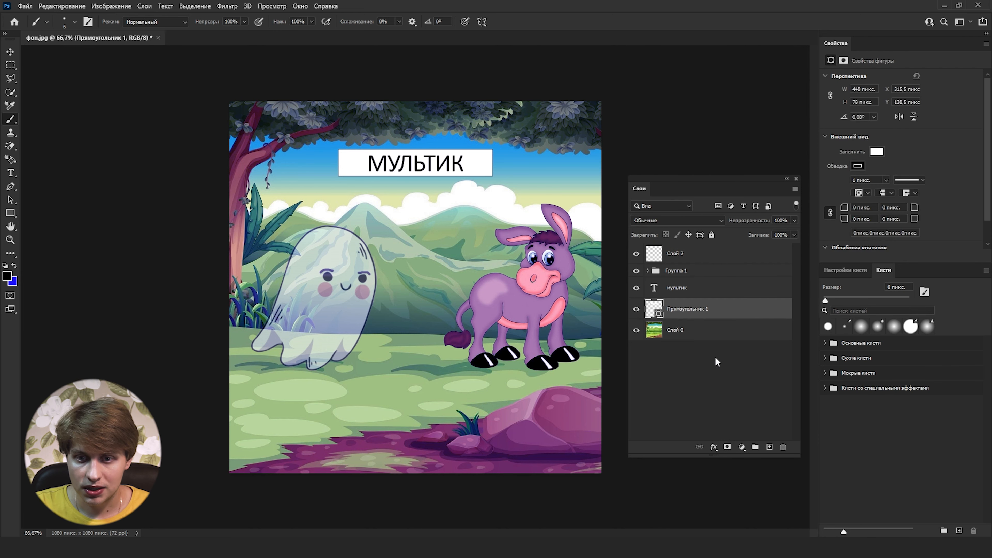
{"action": "left_click", "coordinate": [675, 331]}
{"action": "left_click", "coordinate": [727, 447]}
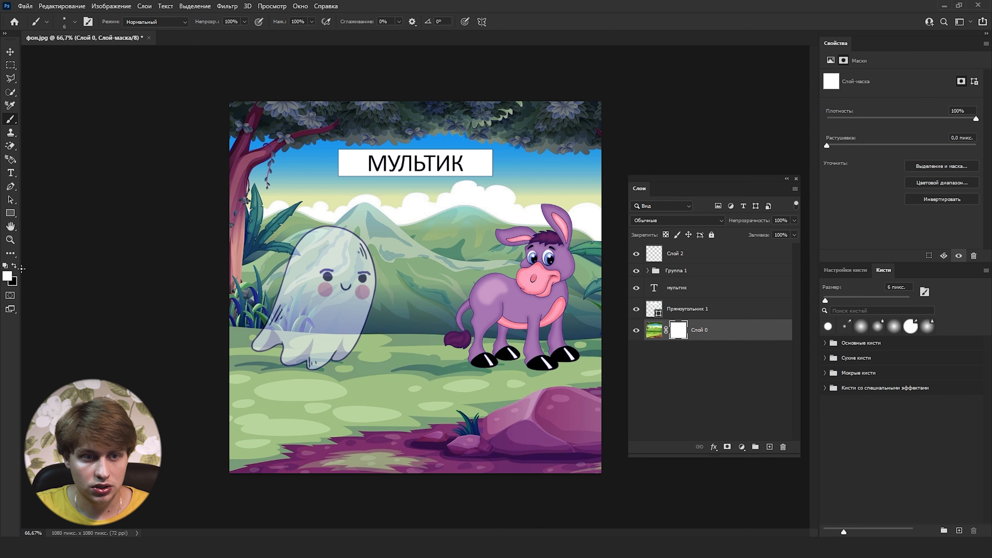
With a 199 px hard brush, paint black on the mask of layer Слой 0 to hide the upper-left part of the background.
{"action": "right_click", "coordinate": [11, 119]}
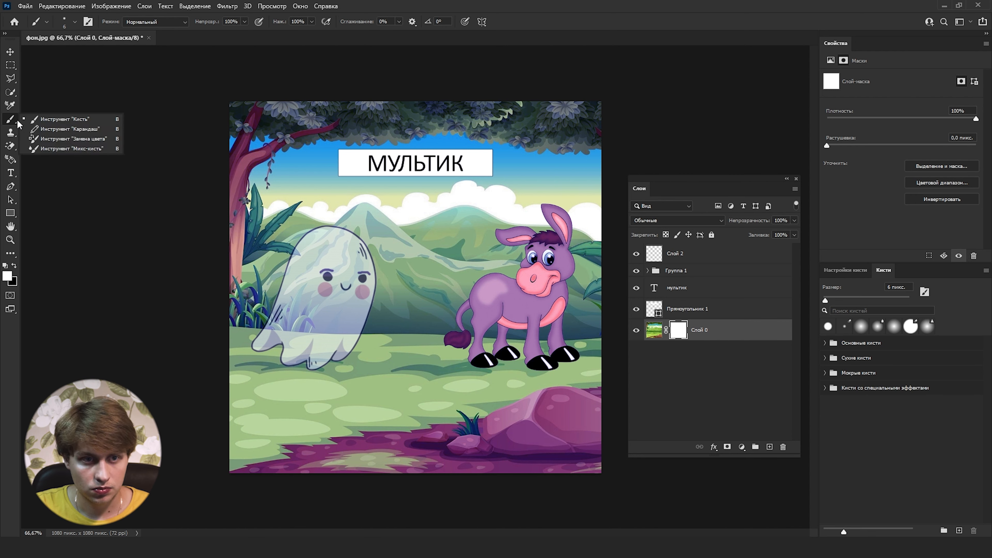
{"action": "left_click", "coordinate": [57, 119]}
{"action": "right_click", "coordinate": [354, 255]}
{"action": "left_click_drag", "start_coordinate": [429, 282], "coordinate": [454, 279]}
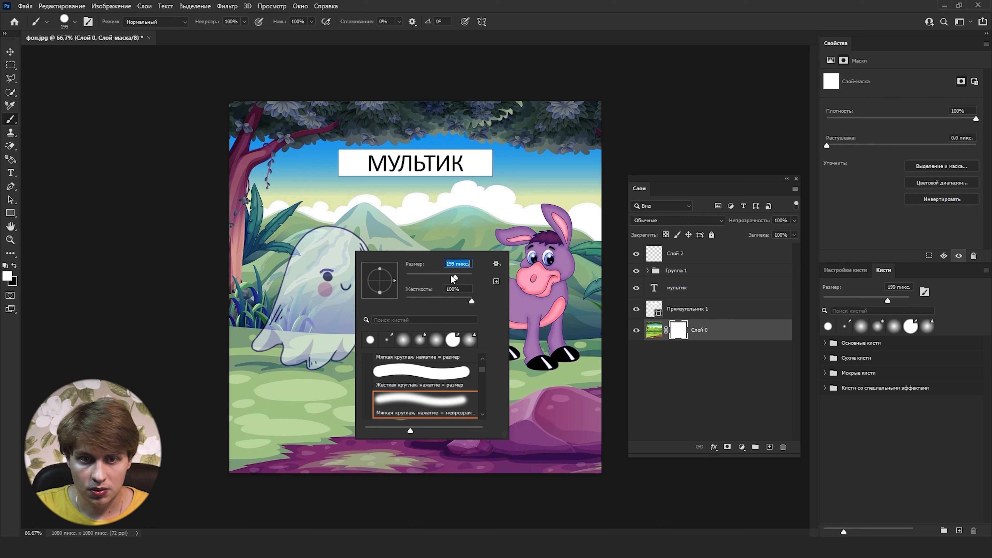
{"action": "left_click", "coordinate": [393, 219]}
{"action": "key", "text": "x"}
{"action": "mouse_move", "coordinate": [395, 231]}
{"action": "left_mouse_down"}
{"action": "mouse_move", "coordinate": [302, 289]}
{"action": "mouse_move", "coordinate": [287, 238]}
{"action": "mouse_move", "coordinate": [377, 186]}
{"action": "mouse_move", "coordinate": [410, 143]}
{"action": "mouse_move", "coordinate": [324, 178]}
{"action": "mouse_move", "coordinate": [213, 201]}
{"action": "mouse_move", "coordinate": [348, 120]}
{"action": "mouse_move", "coordinate": [340, 113]}
{"action": "mouse_move", "coordinate": [284, 155]}
{"action": "left_mouse_up"}
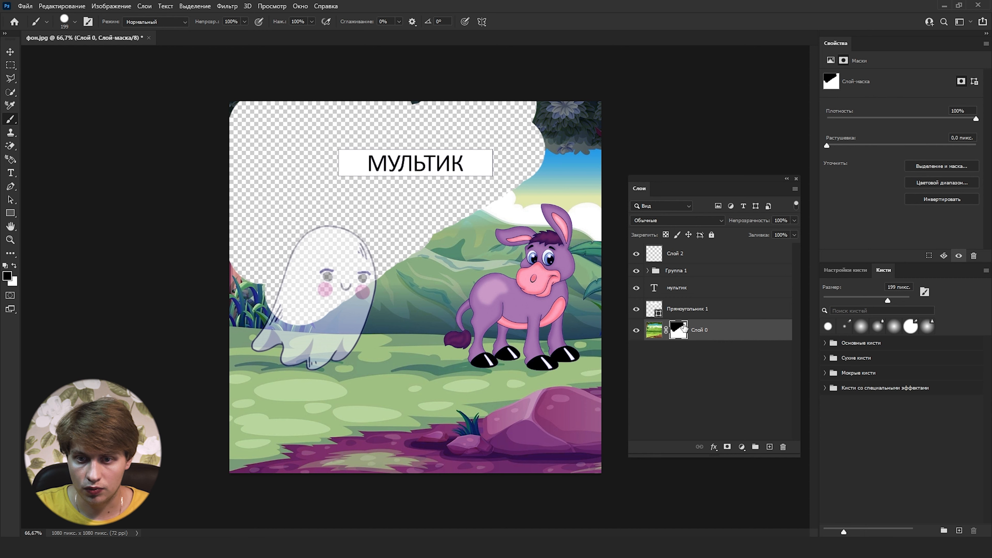
View the mask of layer Слой 0 on its own and paint white over its black area to bring back the whole background.
{"action": "left_click", "coordinate": [680, 332], "text": "alt"}
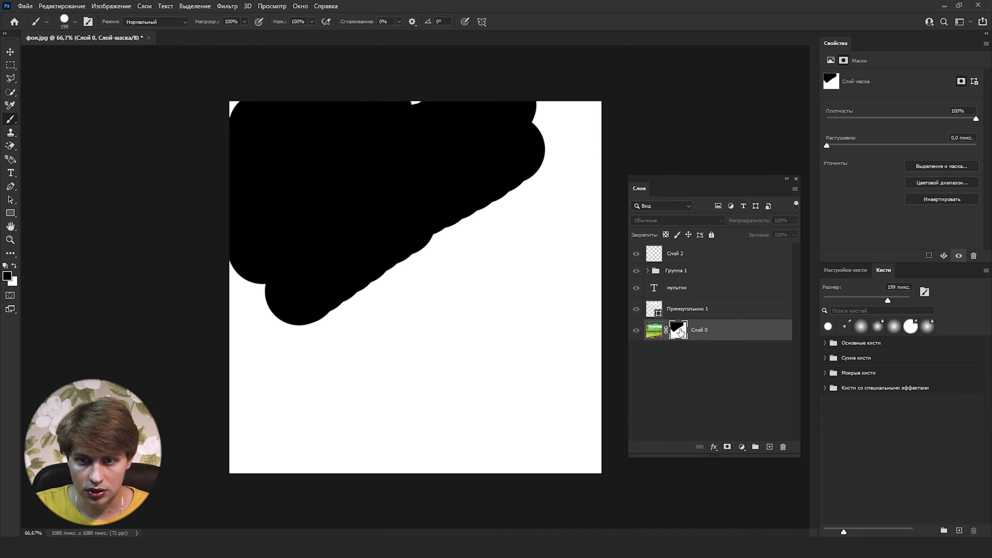
{"action": "left_click", "coordinate": [680, 332], "text": "alt"}
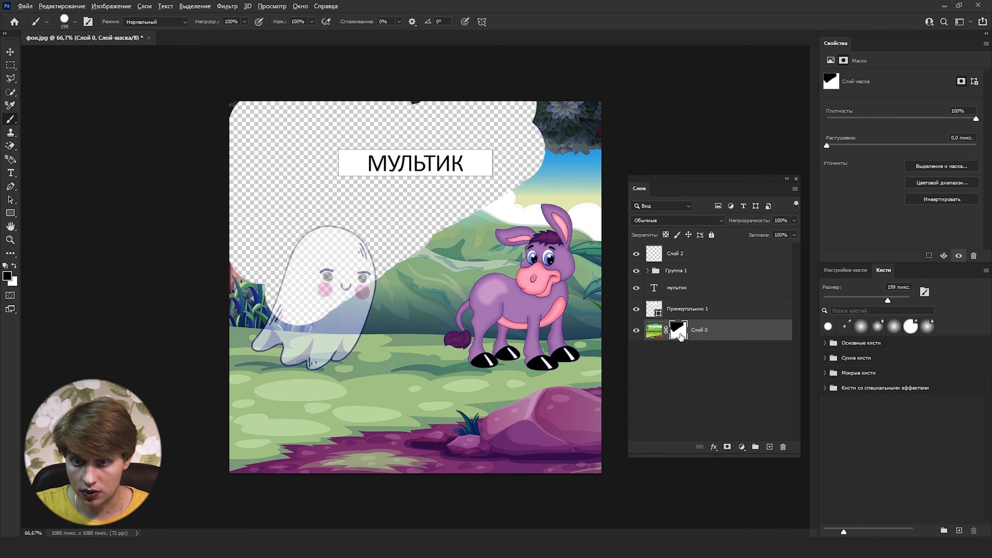
{"action": "left_click", "coordinate": [680, 335], "text": "alt"}
{"action": "left_click", "coordinate": [680, 334], "text": "alt"}
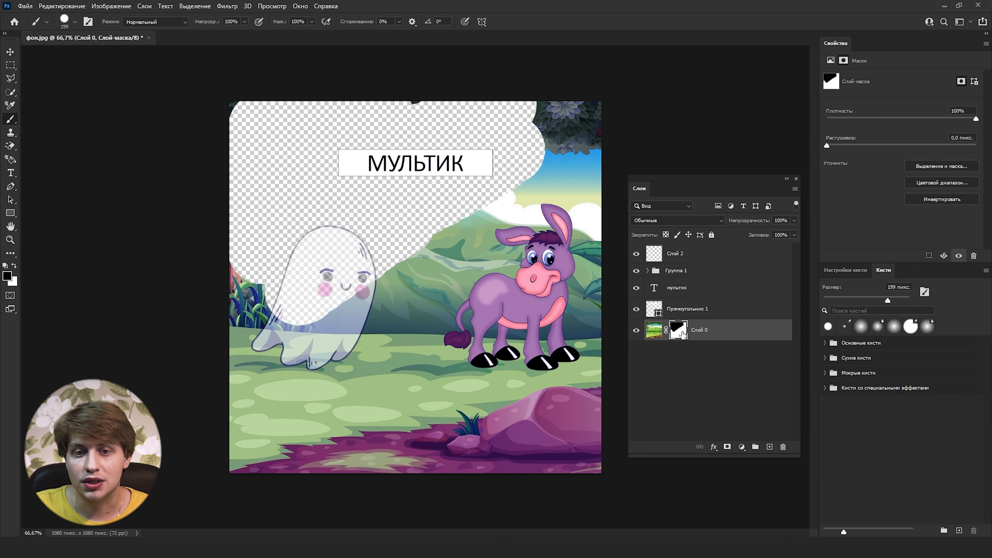
{"action": "left_click", "coordinate": [681, 333], "text": "alt"}
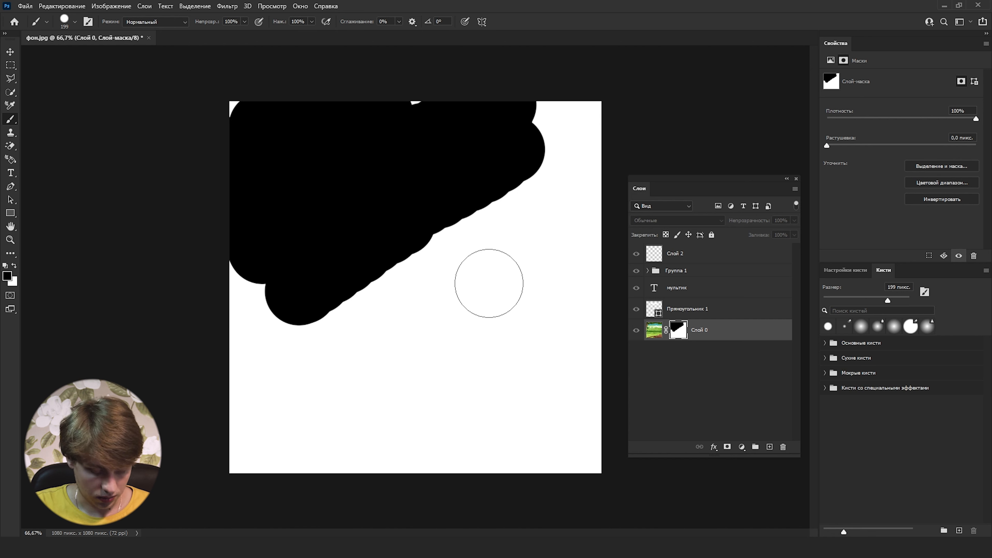
{"action": "left_click", "coordinate": [14, 266]}
{"action": "mouse_move", "coordinate": [381, 219]}
{"action": "left_mouse_down"}
{"action": "mouse_move", "coordinate": [333, 265]}
{"action": "mouse_move", "coordinate": [394, 244]}
{"action": "mouse_move", "coordinate": [292, 289]}
{"action": "mouse_move", "coordinate": [214, 224]}
{"action": "mouse_move", "coordinate": [270, 264]}
{"action": "mouse_move", "coordinate": [308, 323]}
{"action": "mouse_move", "coordinate": [264, 206]}
{"action": "mouse_move", "coordinate": [230, 185]}
{"action": "mouse_move", "coordinate": [260, 67]}
{"action": "mouse_move", "coordinate": [287, 65]}
{"action": "mouse_move", "coordinate": [325, 82]}
{"action": "mouse_move", "coordinate": [484, 94]}
{"action": "mouse_move", "coordinate": [571, 133]}
{"action": "left_mouse_up"}
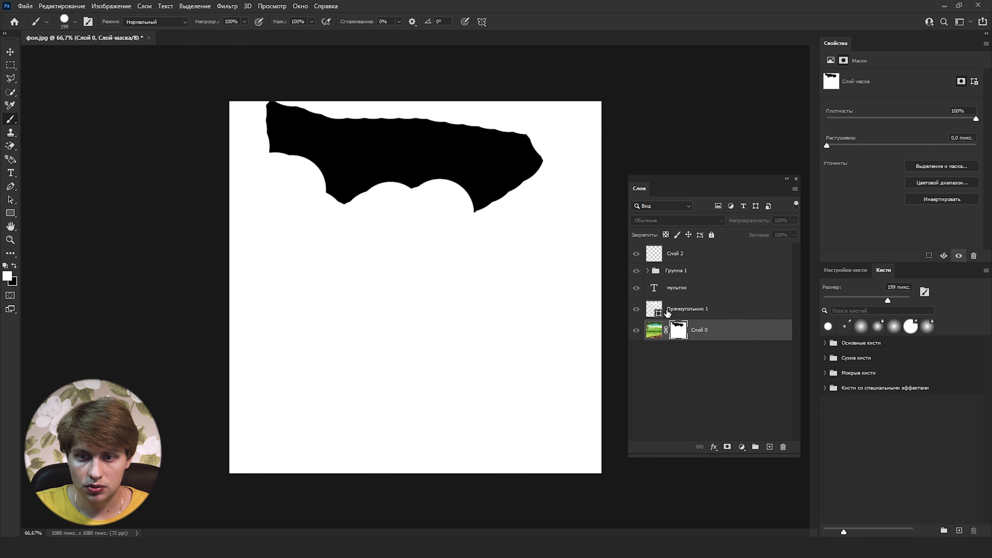
{"action": "left_click", "coordinate": [680, 332], "text": "alt"}
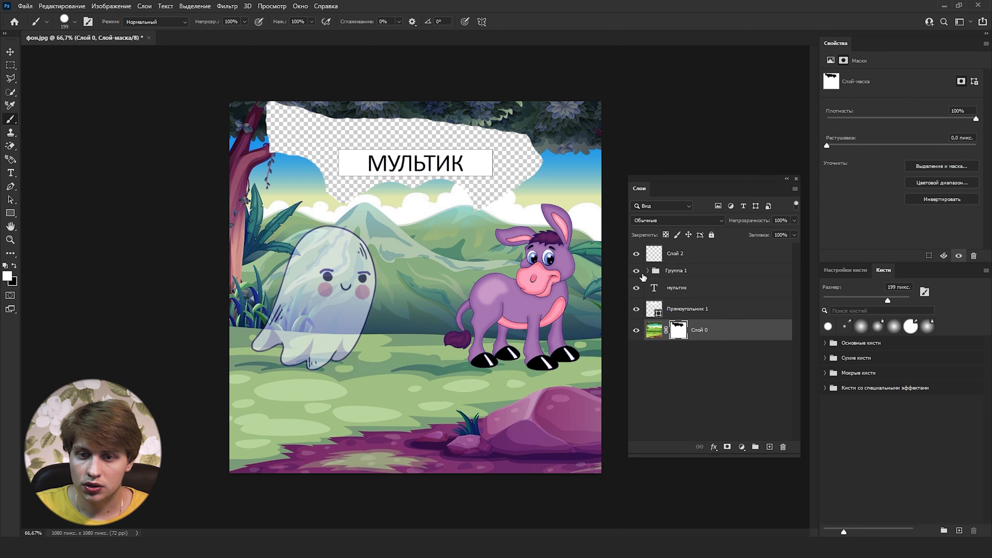
{"action": "left_click", "coordinate": [648, 271]}
{"action": "mouse_move", "coordinate": [461, 196]}
{"action": "left_mouse_down"}
{"action": "mouse_move", "coordinate": [503, 188]}
{"action": "mouse_move", "coordinate": [231, 176]}
{"action": "mouse_move", "coordinate": [244, 118]}
{"action": "mouse_move", "coordinate": [555, 156]}
{"action": "left_mouse_up"}
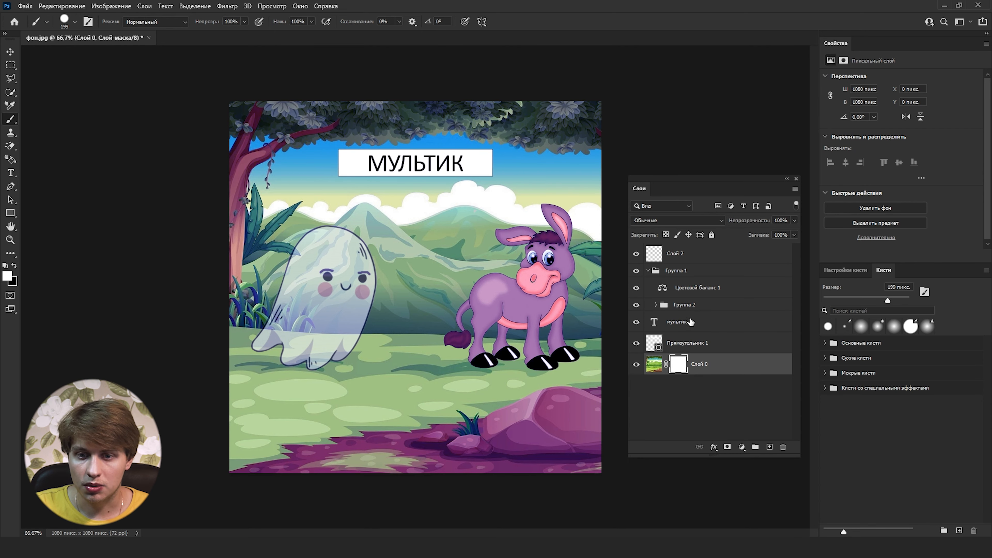
Select the donkey layer слой 1 on the canvas and add a layer mask to it.
{"action": "key", "text": "v"}
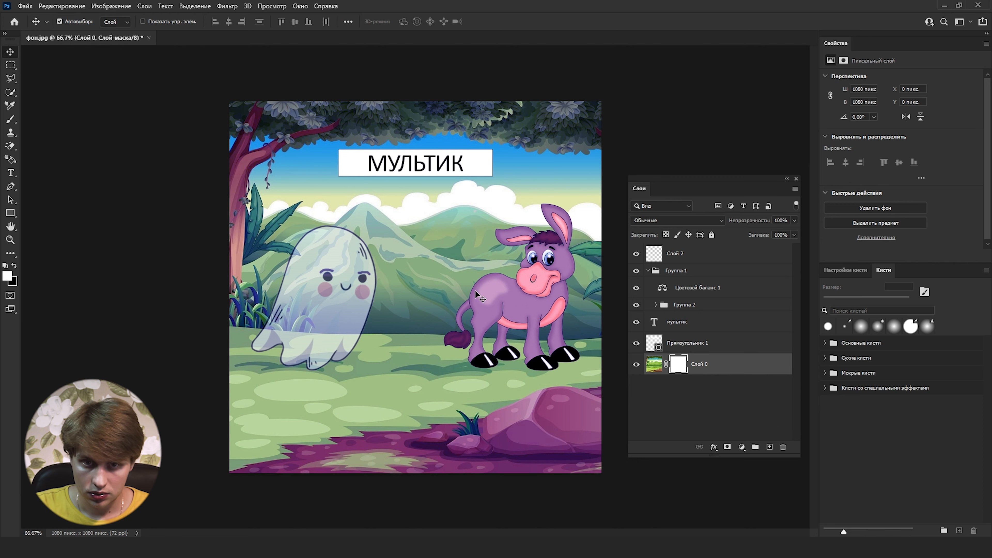
{"action": "left_click", "coordinate": [475, 293]}
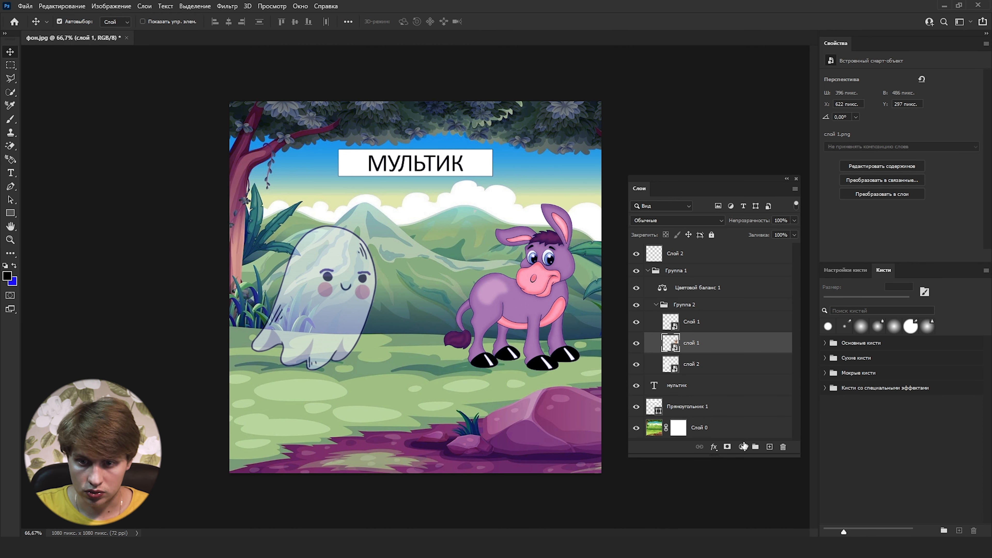
{"action": "left_click", "coordinate": [727, 447]}
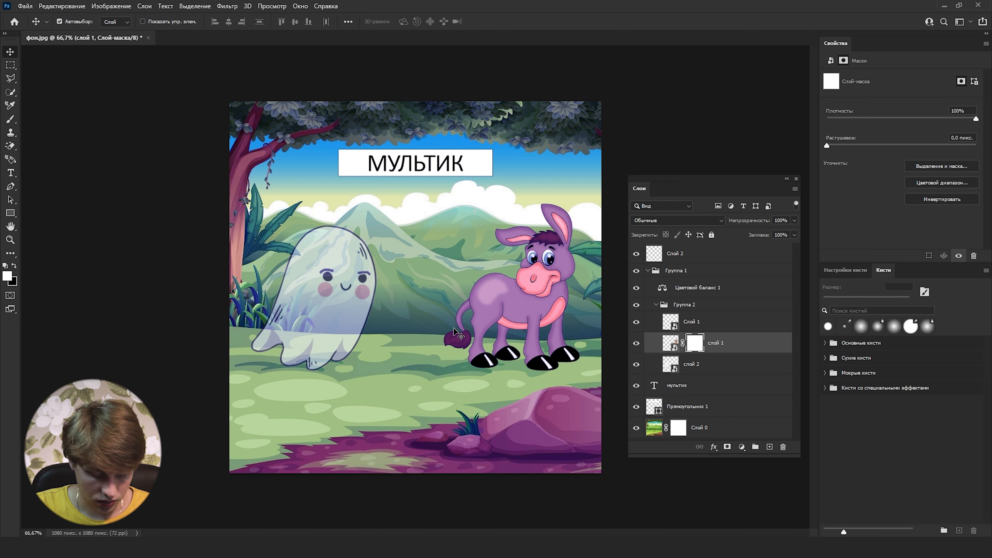
With the Paint Bucket, fill areas of the donkey's body on its layer mask with black and try a fill with white.
{"action": "key", "text": "g"}
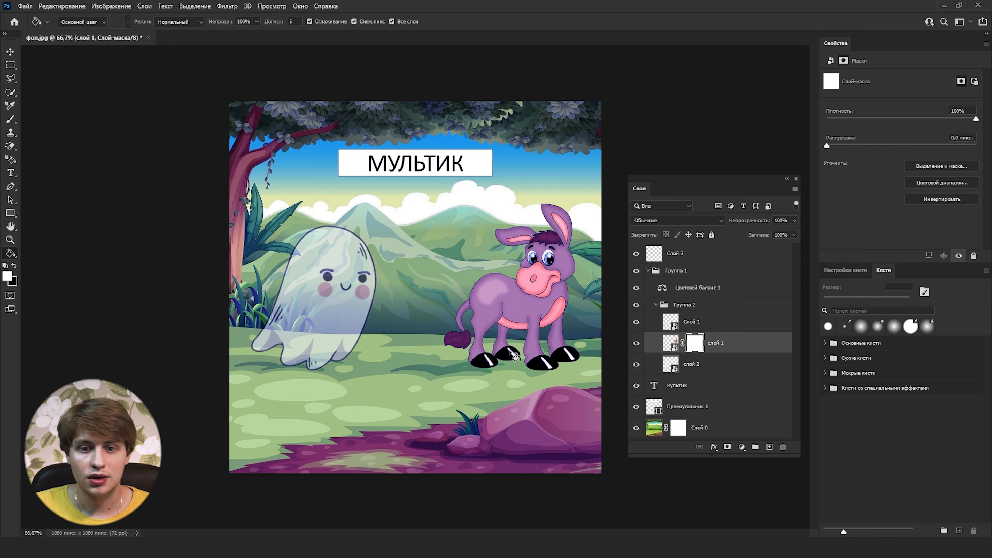
{"action": "key", "text": "x"}
{"action": "left_click", "coordinate": [524, 312]}
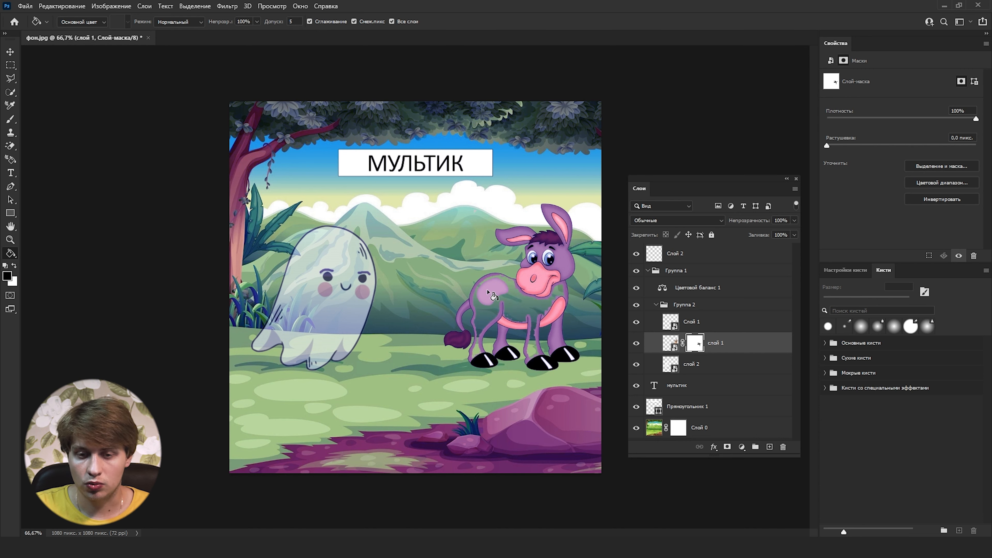
{"action": "key", "text": "x"}
{"action": "left_click", "coordinate": [516, 313]}
Paint white over the donkey's layer mask with the 199 px brush to restore the hidden body parts.
{"action": "key", "text": "b"}
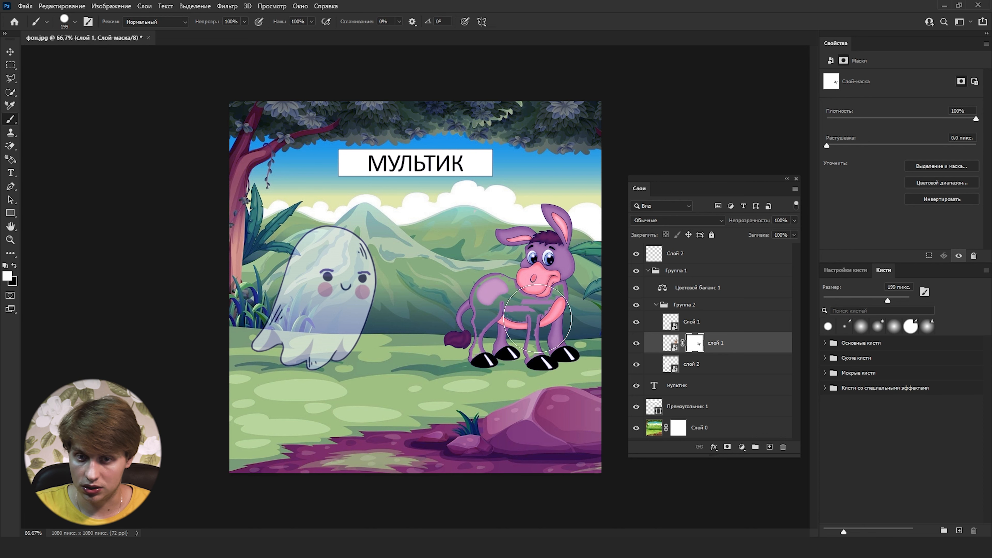
{"action": "key", "text": "x"}
{"action": "mouse_move", "coordinate": [536, 310]}
{"action": "left_mouse_down"}
{"action": "mouse_move", "coordinate": [532, 356]}
{"action": "mouse_move", "coordinate": [544, 304]}
{"action": "mouse_move", "coordinate": [477, 338]}
{"action": "mouse_move", "coordinate": [565, 346]}
{"action": "mouse_move", "coordinate": [549, 372]}
{"action": "left_mouse_up"}
{"action": "key", "text": "x"}
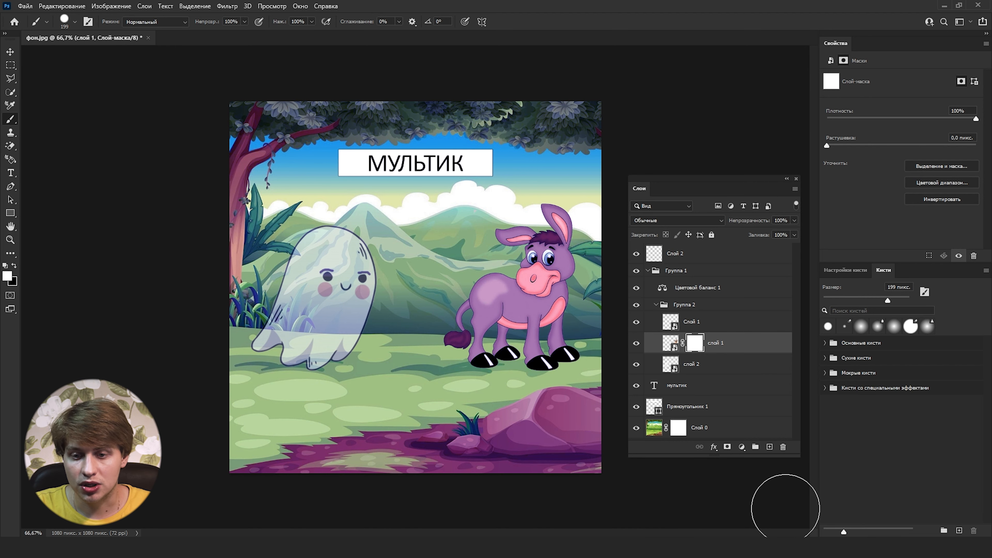
Look over the layer effects for the topmost layer Слой 2 and try the Satin (Глянец) effect in its layer style settings.
{"action": "left_click", "coordinate": [711, 449]}
{"action": "left_click", "coordinate": [715, 450]}
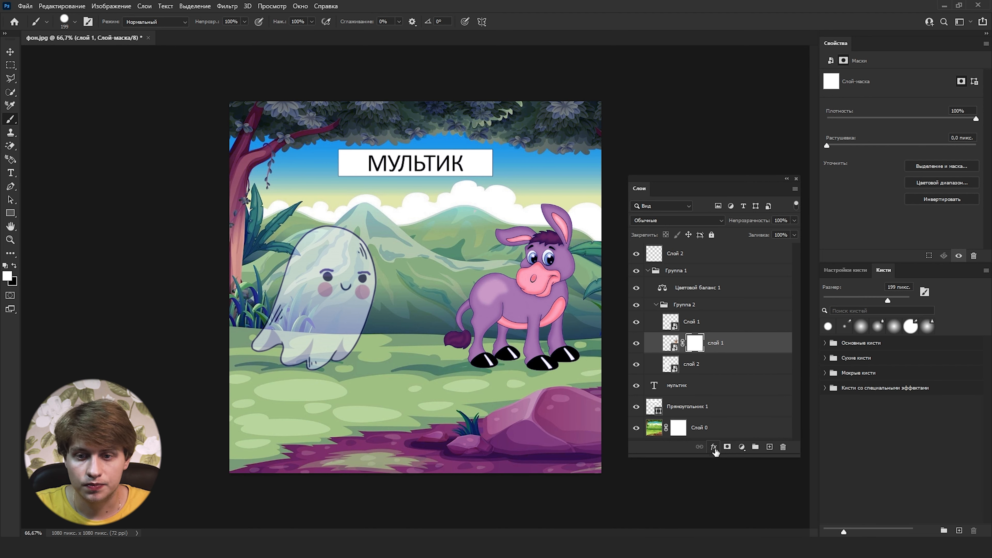
{"action": "left_click", "coordinate": [699, 256]}
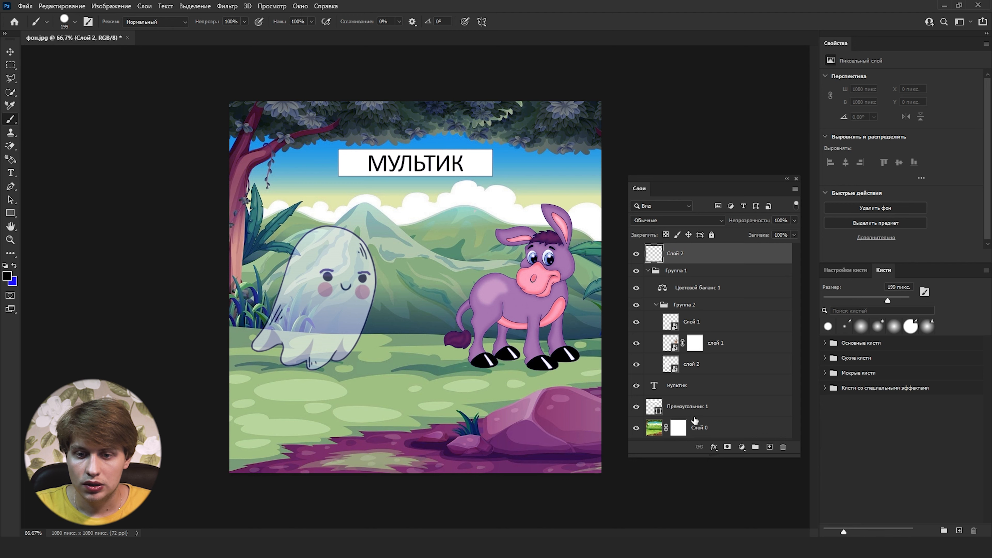
{"action": "left_click", "coordinate": [714, 448]}
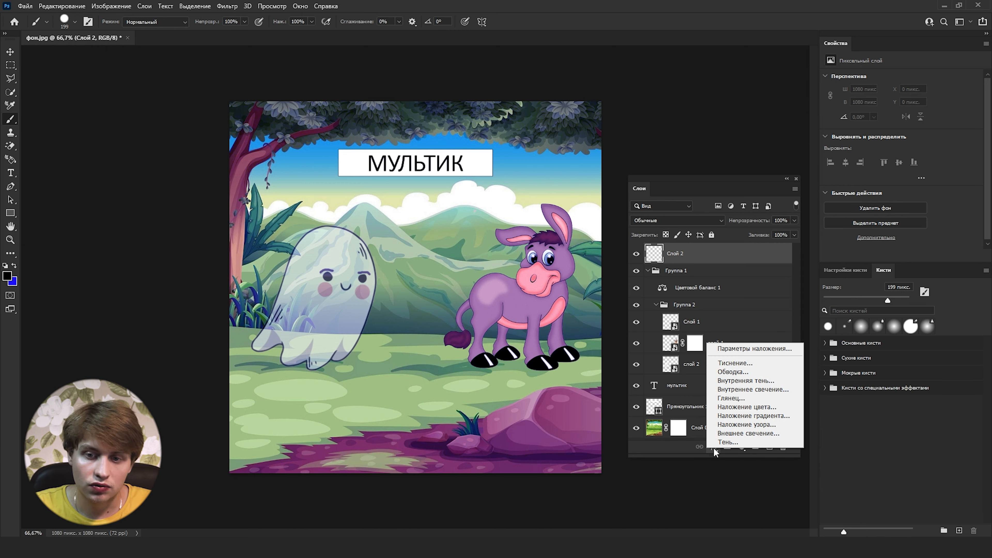
{"action": "left_click", "coordinate": [713, 448]}
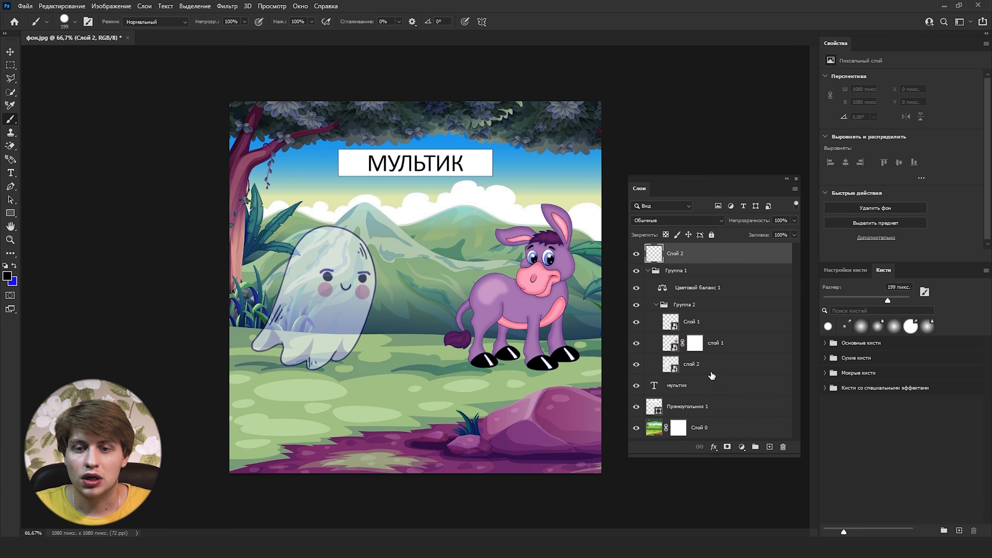
{"action": "right_click", "coordinate": [696, 255]}
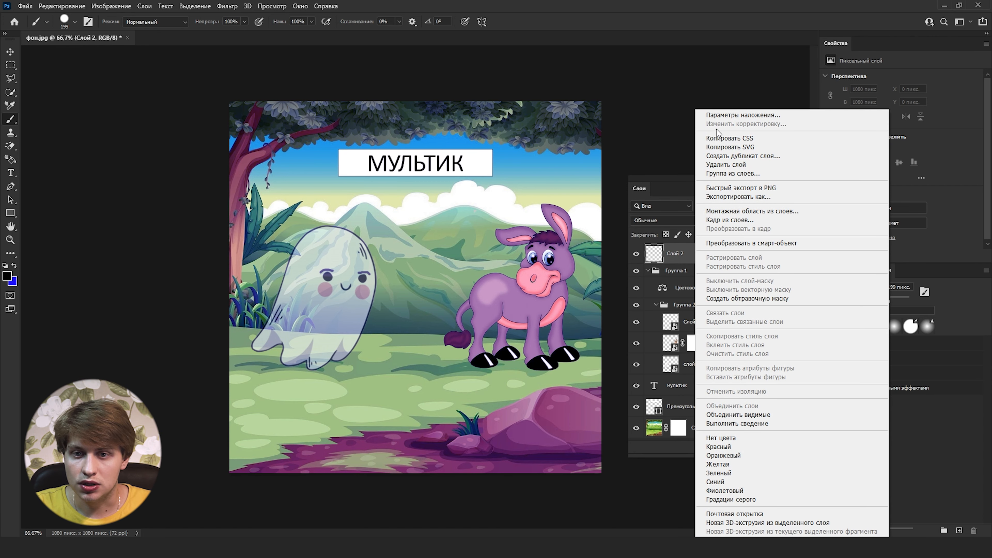
{"action": "left_click", "coordinate": [724, 115]}
{"action": "left_click_drag", "start_coordinate": [528, 131], "coordinate": [403, 178]}
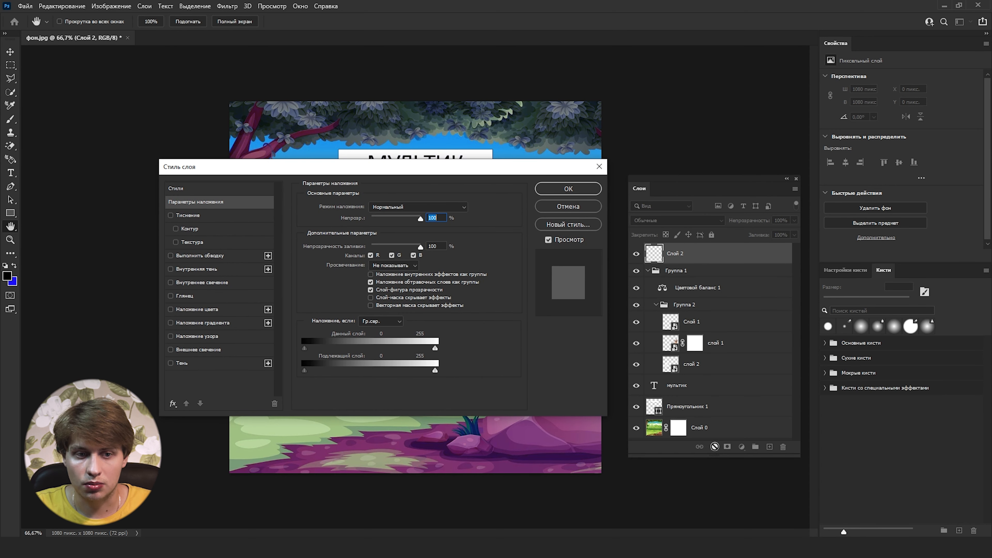
{"action": "left_click", "coordinate": [171, 296]}
{"action": "mouse_move", "coordinate": [307, 168]}
{"action": "left_mouse_down"}
{"action": "mouse_move", "coordinate": [529, 168]}
{"action": "mouse_move", "coordinate": [248, 187]}
{"action": "mouse_move", "coordinate": [151, 349]}
{"action": "mouse_move", "coordinate": [149, 408]}
{"action": "mouse_move", "coordinate": [231, 301]}
{"action": "left_mouse_up"}
Duplicate layer Слой 2 as Слой 2 копия within the document фон.jpg.
{"action": "right_click", "coordinate": [671, 244]}
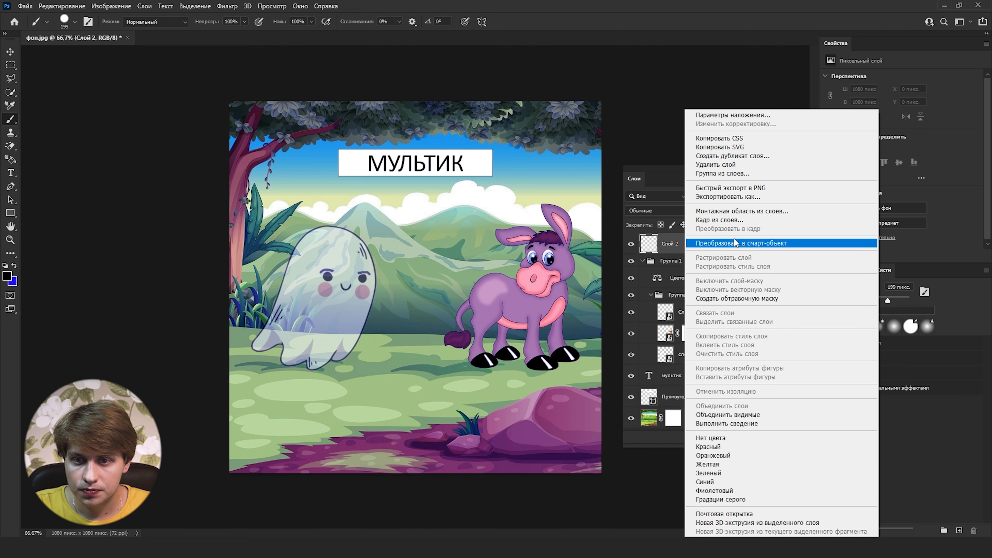
{"action": "left_click", "coordinate": [729, 156]}
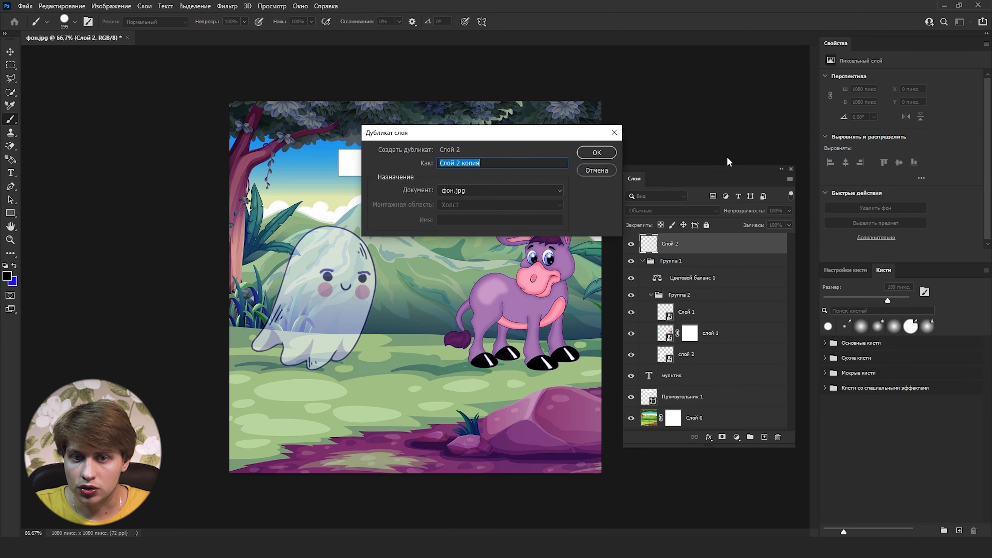
{"action": "left_click", "coordinate": [600, 152]}
Toggle the visibility of Слой 2 and its copy to compare them, and clip Слой 2 копия to Слой 2 with a clipping mask.
{"action": "left_click", "coordinate": [633, 266]}
{"action": "left_click", "coordinate": [633, 245]}
{"action": "left_click", "coordinate": [632, 246]}
{"action": "left_click", "coordinate": [632, 267]}
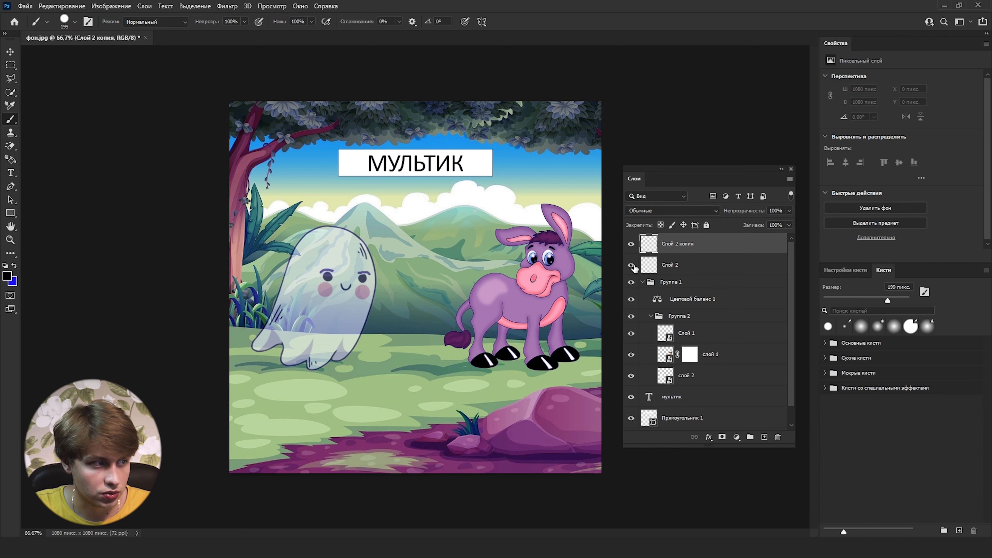
{"action": "right_click", "coordinate": [696, 241]}
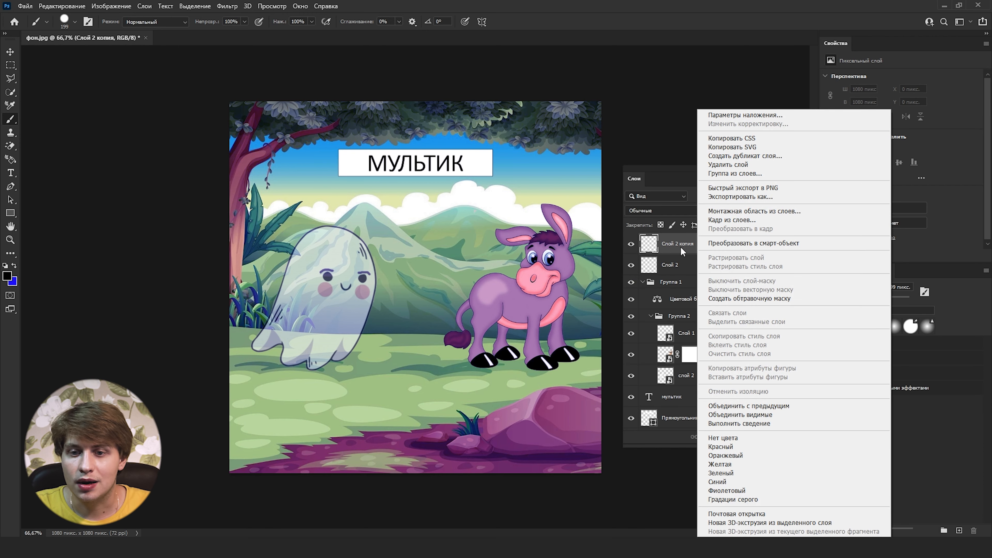
{"action": "left_click", "coordinate": [744, 299]}
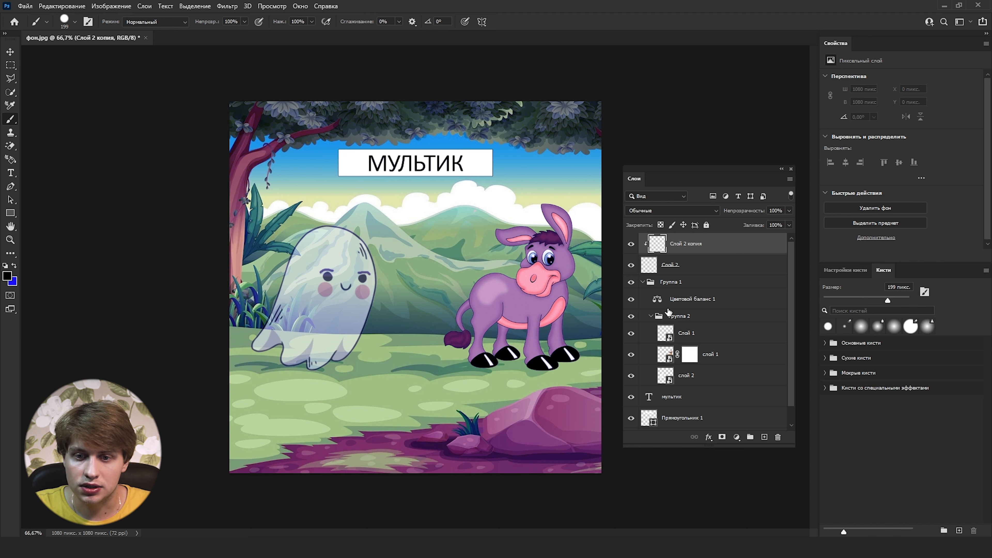
Move the Цветовой баланс 1 adjustment layer to the top of the stack and release the clipping mask of Слой 2 копия.
{"action": "left_click_drag", "start_coordinate": [678, 236], "coordinate": [678, 235]}
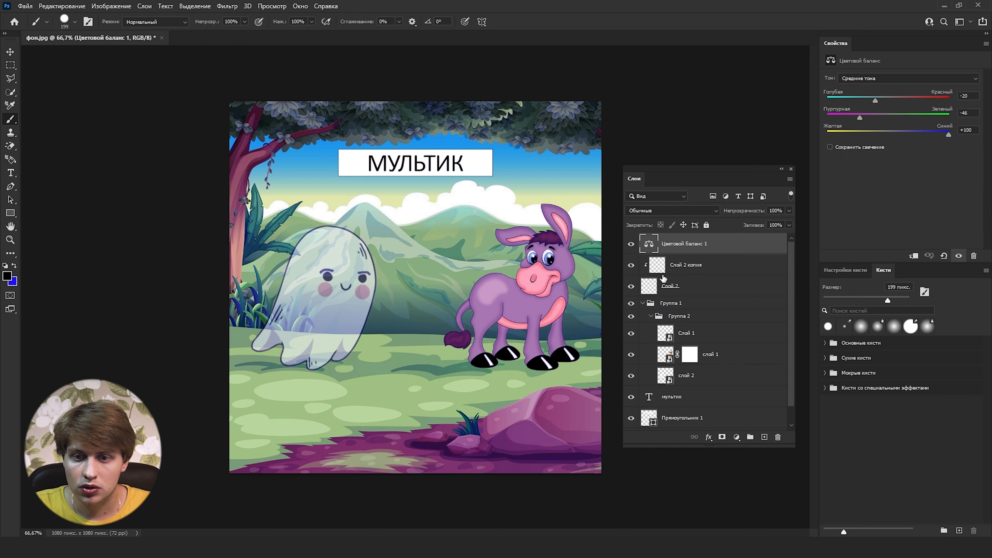
{"action": "left_click", "coordinate": [683, 270]}
{"action": "right_click", "coordinate": [684, 271]}
{"action": "left_click", "coordinate": [717, 299]}
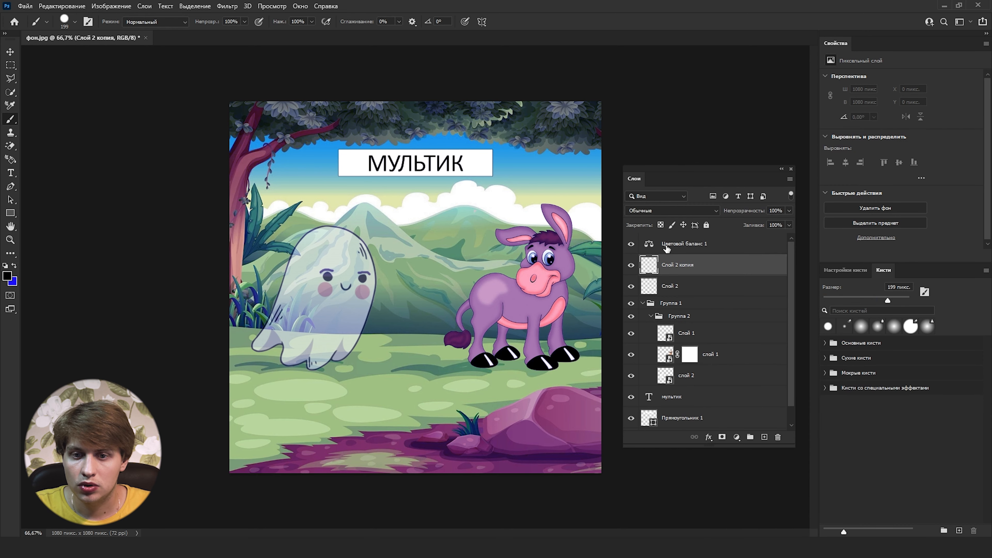
Try clipping Цветовой баланс 1 to Слой 2 копия, toggle layer visibility to compare, and release the clipping mask.
{"action": "right_click", "coordinate": [666, 244]}
{"action": "left_click", "coordinate": [713, 299]}
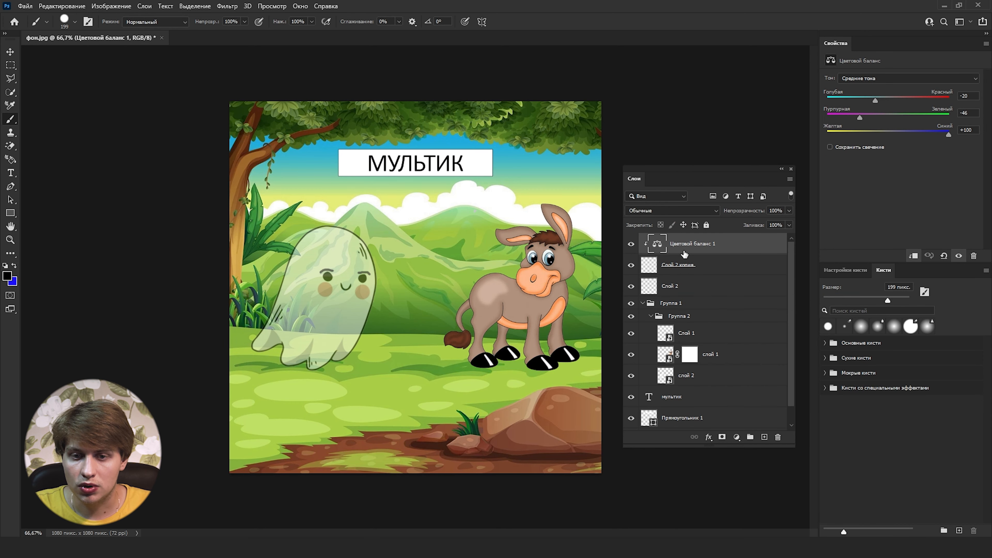
{"action": "left_click", "coordinate": [632, 265]}
{"action": "left_click", "coordinate": [631, 266]}
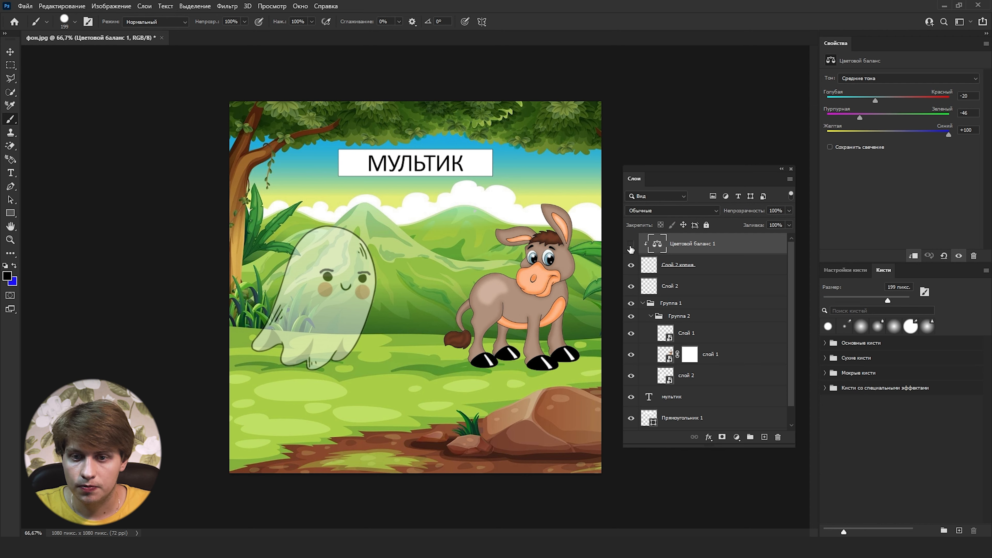
{"action": "right_click", "coordinate": [649, 247]}
{"action": "left_click", "coordinate": [714, 304]}
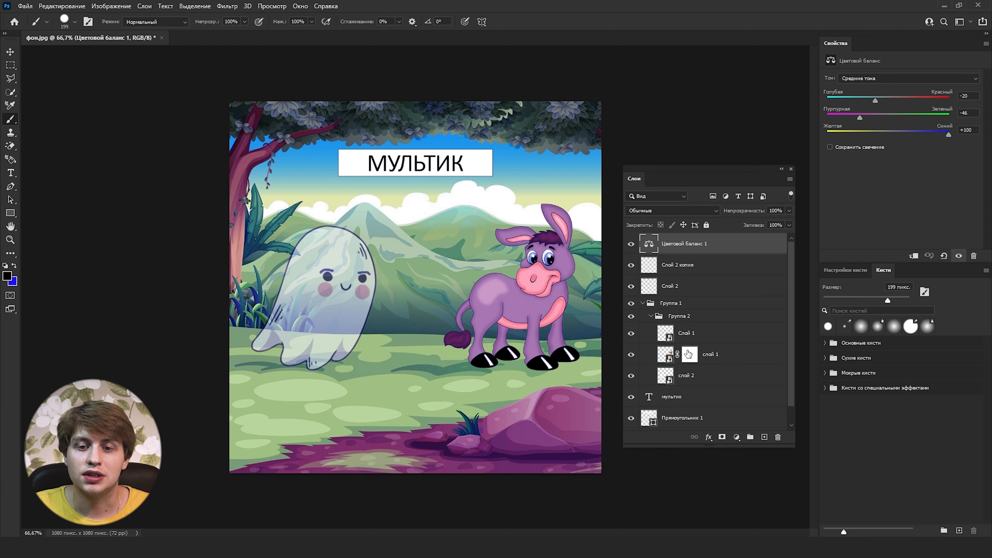
Merge the three layers Слой 1, слой 1 and слой 2 in Группа 2, and toggle the merged layer's visibility to check it.
{"action": "left_click", "coordinate": [698, 334]}
{"action": "left_click", "coordinate": [691, 376], "text": "shift"}
{"action": "right_click", "coordinate": [690, 379]}
{"action": "key", "text": "Escape"}
{"action": "left_click", "coordinate": [631, 376]}
{"action": "left_click", "coordinate": [630, 376]}
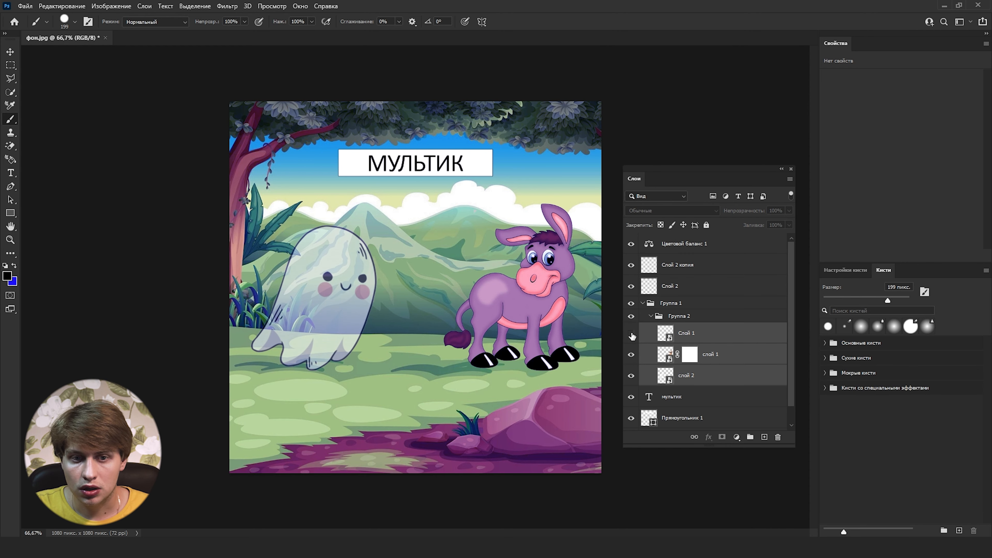
{"action": "right_click", "coordinate": [697, 348]}
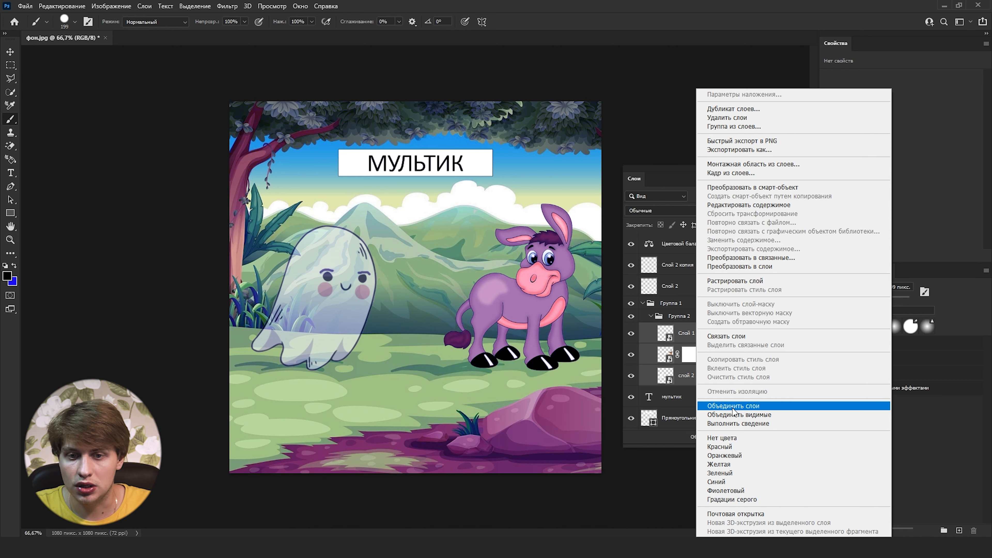
{"action": "left_click", "coordinate": [734, 406]}
{"action": "left_click", "coordinate": [632, 332]}
{"action": "left_click", "coordinate": [632, 333]}
{"action": "left_click", "coordinate": [632, 333]}
{"action": "left_click", "coordinate": [632, 332]}
Assign a red colour label to the merged Слой 1 and a blue one to Слой 2 копия.
{"action": "left_click_drag", "start_coordinate": [685, 334], "coordinate": [686, 336]}
{"action": "right_click", "coordinate": [691, 341]}
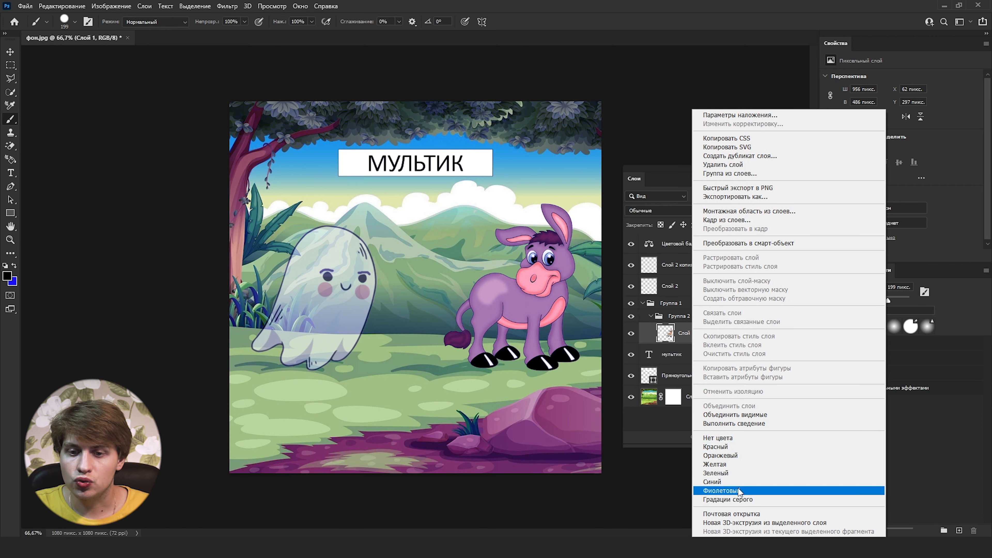
{"action": "left_click", "coordinate": [717, 447]}
{"action": "left_click", "coordinate": [678, 266]}
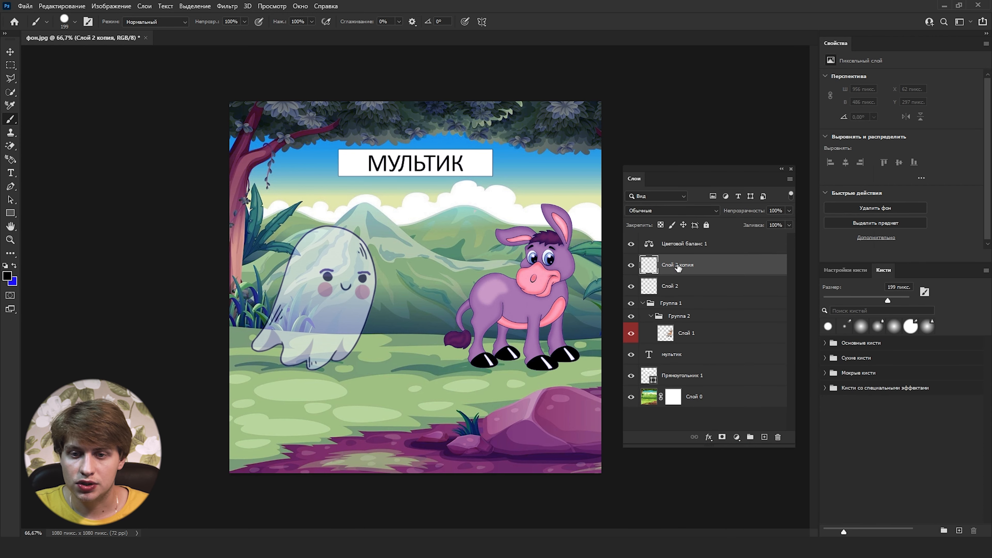
{"action": "right_click", "coordinate": [678, 267]}
{"action": "left_click", "coordinate": [726, 489]}
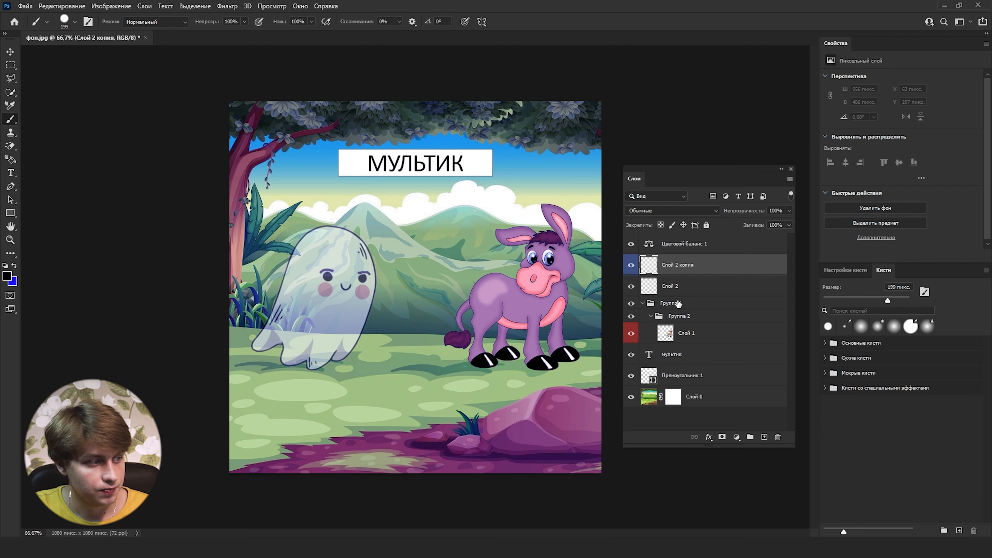
Create a new 3D extrusion from the merged Слой 1 and try adjusting it in the 3D scene.
{"action": "right_click", "coordinate": [690, 265]}
{"action": "left_click", "coordinate": [665, 309]}
{"action": "left_click", "coordinate": [698, 340]}
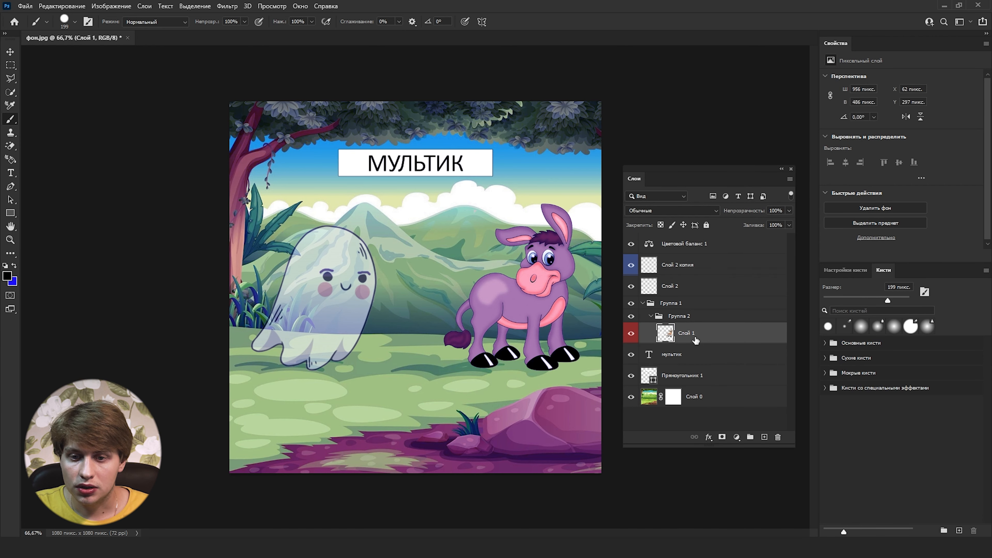
{"action": "right_click", "coordinate": [698, 341]}
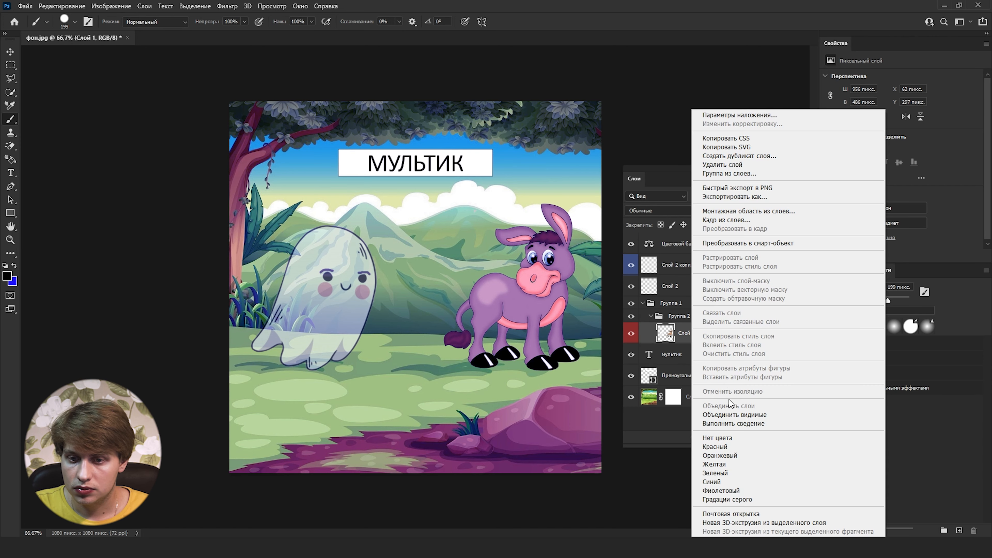
{"action": "left_click", "coordinate": [744, 523]}
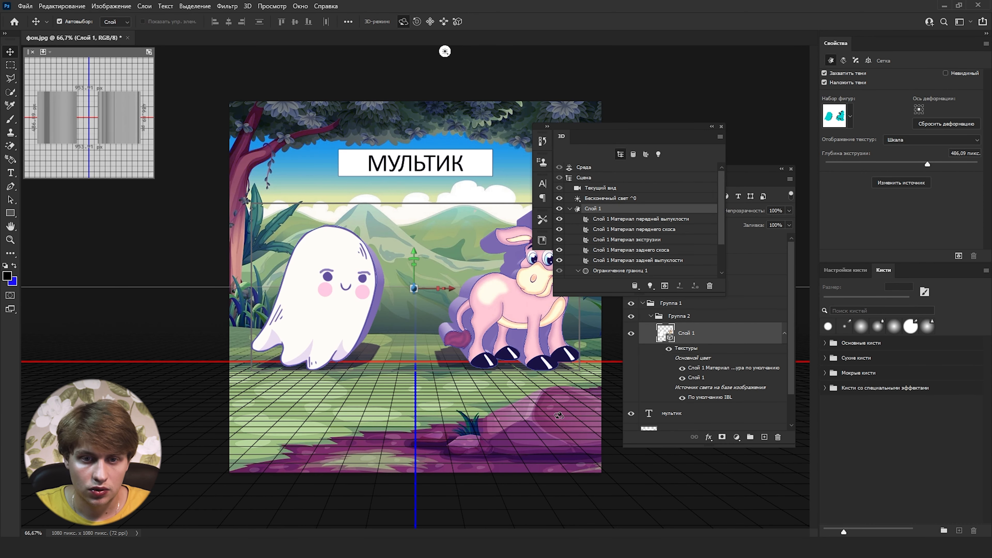
{"action": "mouse_move", "coordinate": [548, 387]}
{"action": "left_mouse_down"}
{"action": "mouse_move", "coordinate": [465, 412]}
{"action": "mouse_move", "coordinate": [689, 406]}
{"action": "mouse_move", "coordinate": [525, 389]}
{"action": "left_mouse_up"}
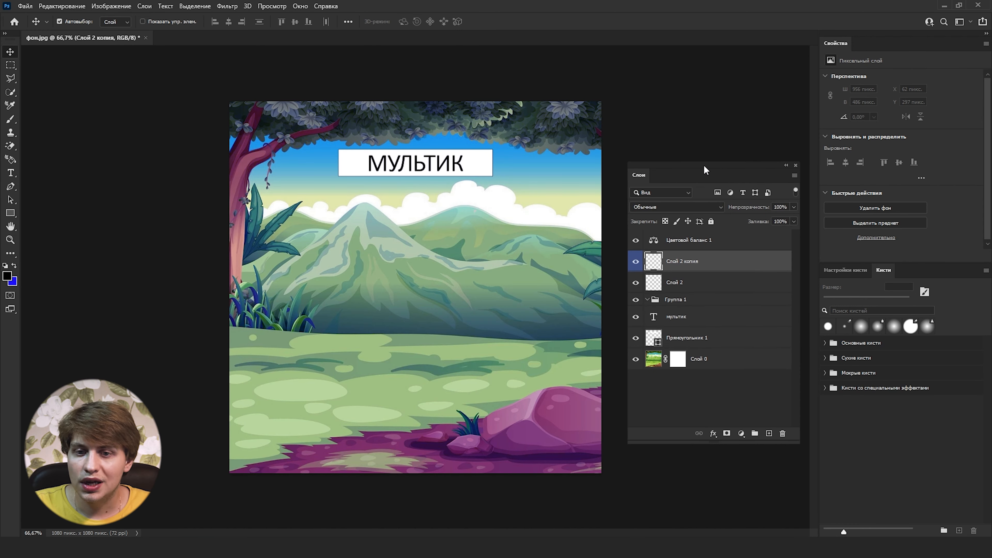
Hide and show Цветовой баланс 1 and Слой 2 копия individually to demonstrate layer visibility.
{"action": "left_click", "coordinate": [632, 241]}
{"action": "left_click", "coordinate": [632, 241]}
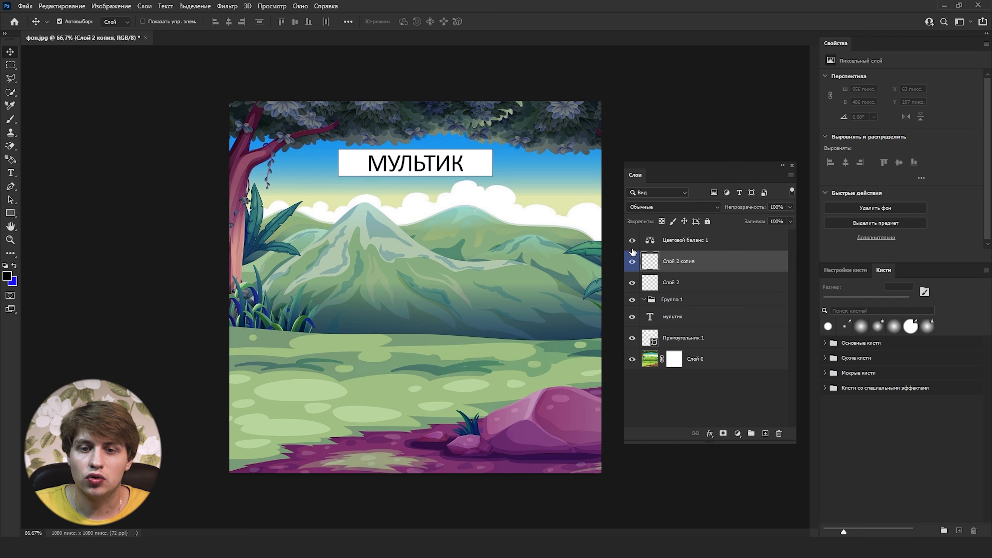
{"action": "left_click", "coordinate": [632, 261]}
{"action": "left_click", "coordinate": [633, 266]}
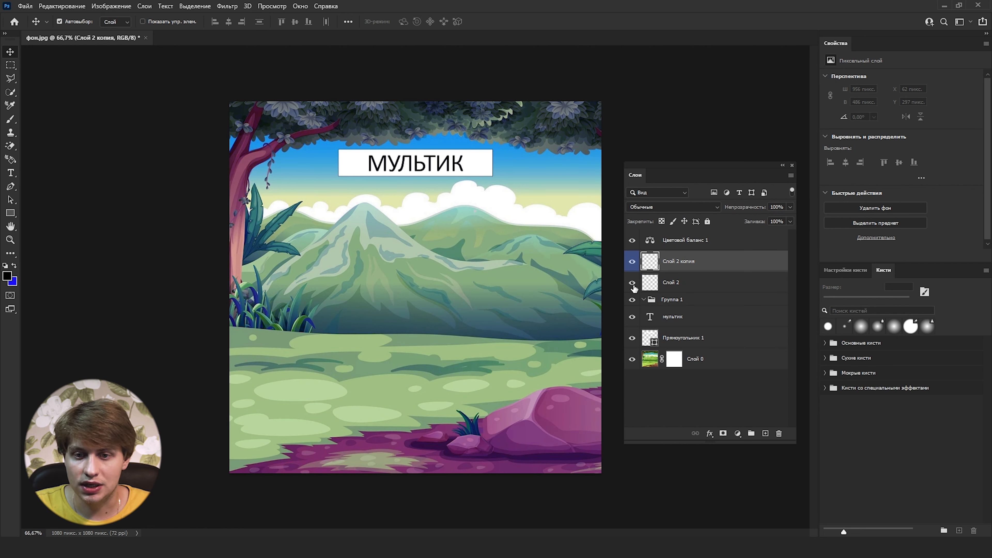
Isolate single layers by hiding all others, checking Слой 2 копия, Цветовой баланс 1, Слой 2 and Слой 0, and restore full visibility.
{"action": "left_click", "coordinate": [633, 262], "text": "alt"}
{"action": "left_click", "coordinate": [632, 262], "text": "alt"}
{"action": "left_click", "coordinate": [633, 263], "text": "alt"}
{"action": "left_click", "coordinate": [632, 261], "text": "alt"}
{"action": "left_click", "coordinate": [633, 241], "text": "alt"}
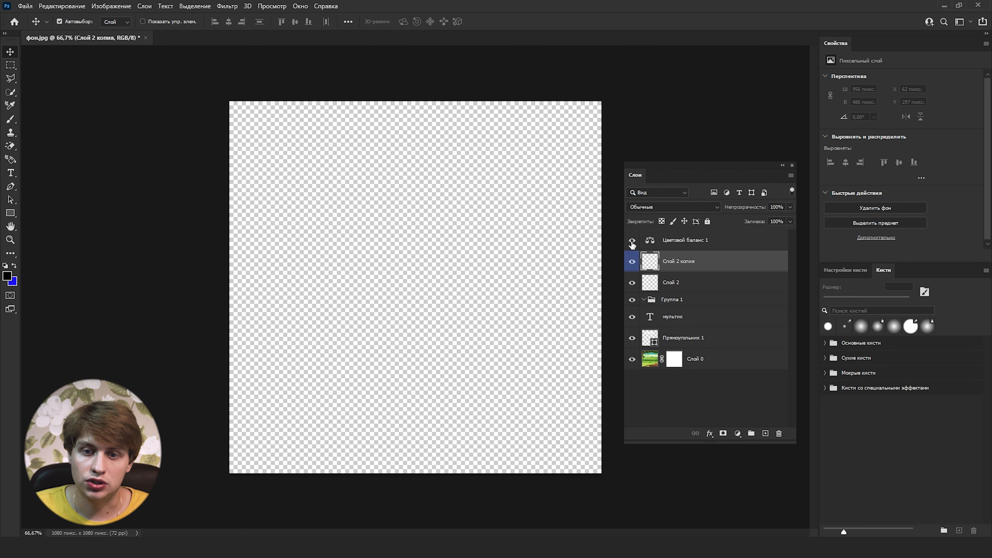
{"action": "left_click", "coordinate": [633, 241], "text": "alt"}
{"action": "left_click", "coordinate": [633, 283], "text": "alt"}
{"action": "left_click", "coordinate": [633, 359], "text": "alt"}
{"action": "left_click", "coordinate": [632, 359], "text": "alt"}
{"action": "left_click", "coordinate": [632, 359], "text": "alt"}
{"action": "left_click", "coordinate": [632, 359], "text": "alt"}
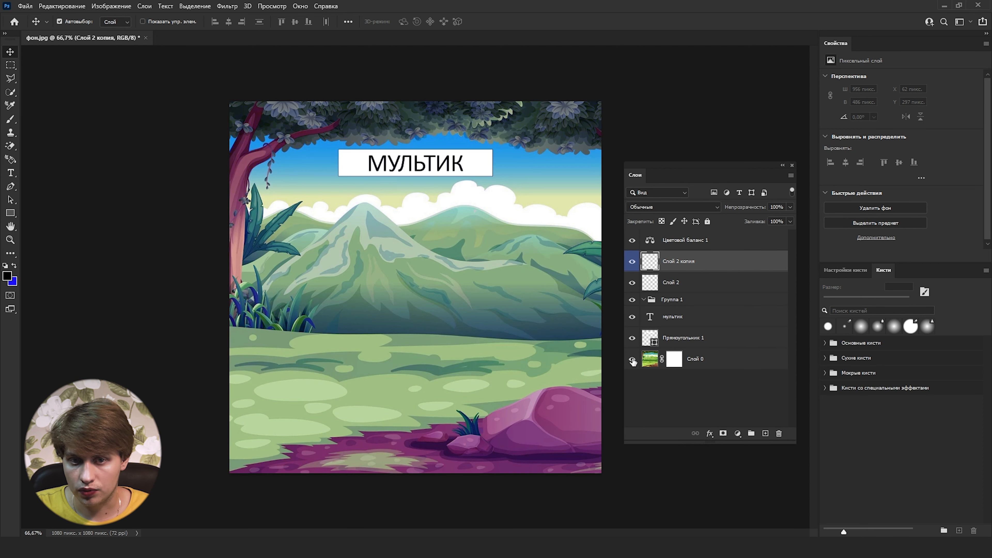
{"action": "left_click", "coordinate": [632, 359], "text": "alt"}
{"action": "left_click", "coordinate": [632, 359], "text": "alt"}
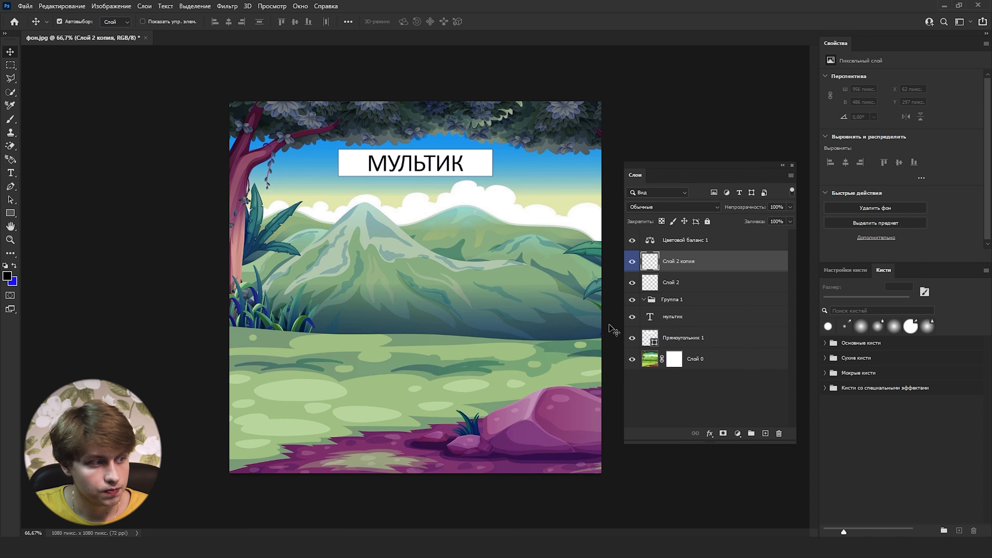
Try the opacity and fill settings on Слой 2 копия, lowering the fill to 57%, and restore both to 100%.
{"action": "left_click", "coordinate": [790, 208]}
{"action": "left_click_drag", "start_coordinate": [739, 221], "coordinate": [787, 207]}
{"action": "left_click", "coordinate": [790, 221]}
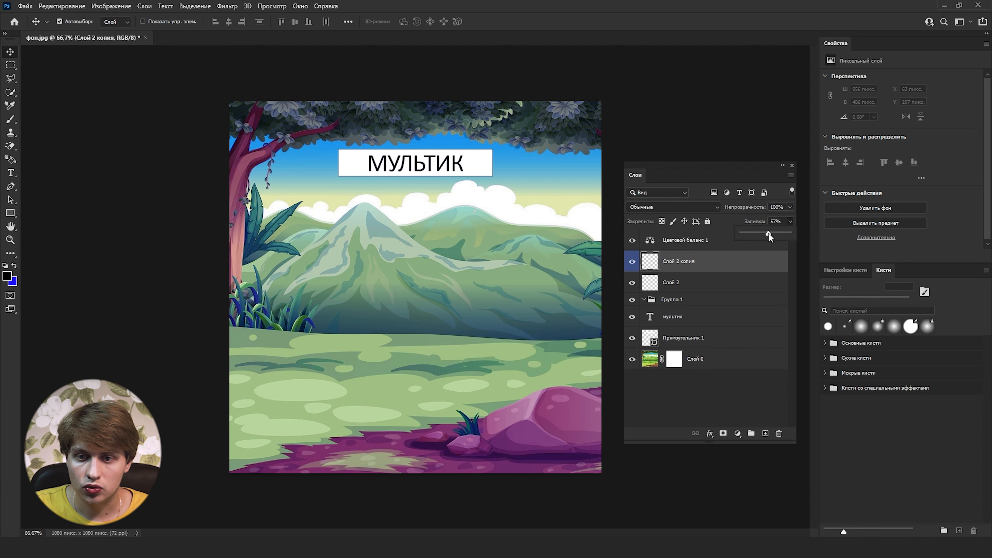
{"action": "left_click", "coordinate": [789, 224]}
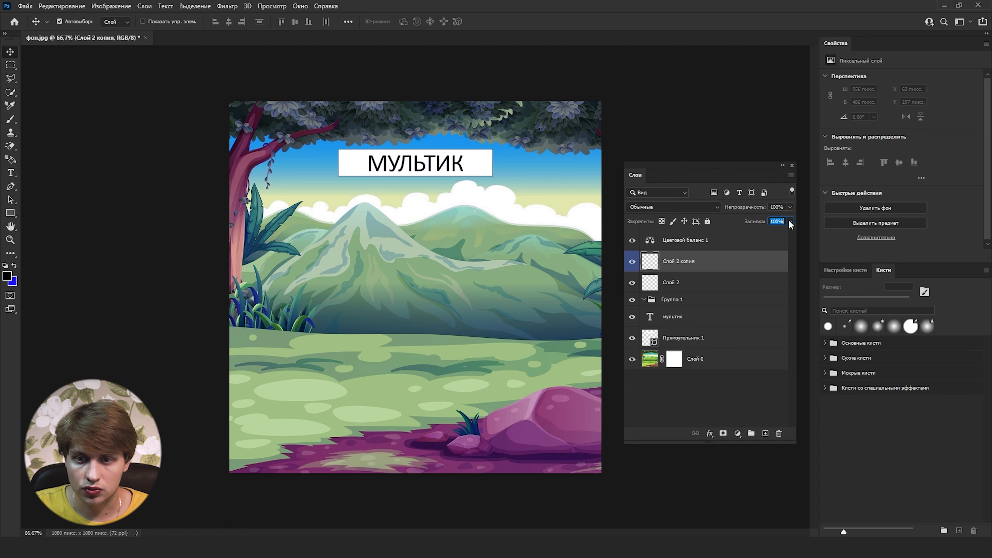
Try the fill and opacity settings on the background layer Слой 0 and return them to 100%.
{"action": "left_click", "coordinate": [703, 359]}
{"action": "left_click", "coordinate": [788, 222]}
{"action": "left_click_drag", "start_coordinate": [763, 220], "coordinate": [790, 207]}
Fully lock the background layer Слой 0 and try to move it on the canvas.
{"action": "left_click", "coordinate": [672, 239]}
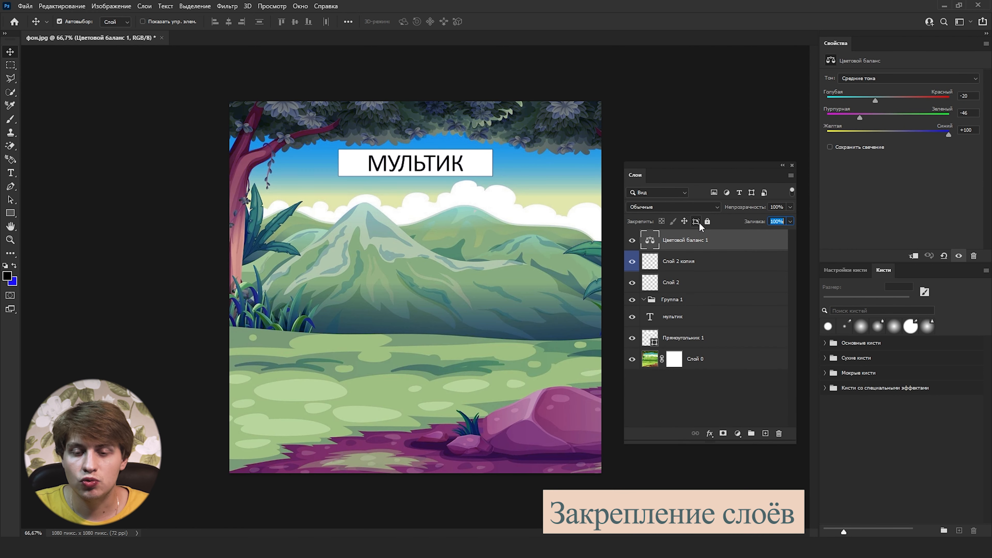
{"action": "left_click", "coordinate": [715, 357]}
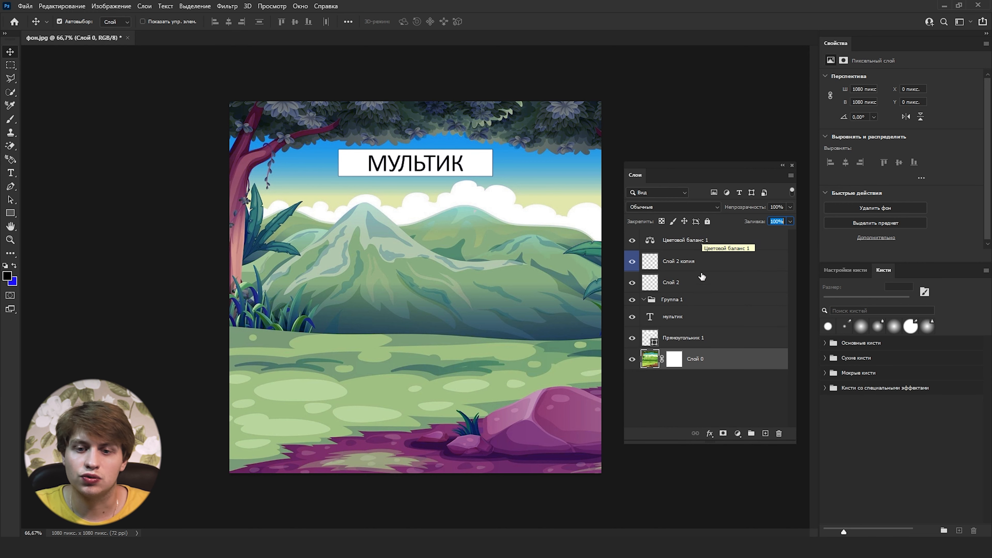
{"action": "left_click", "coordinate": [708, 221]}
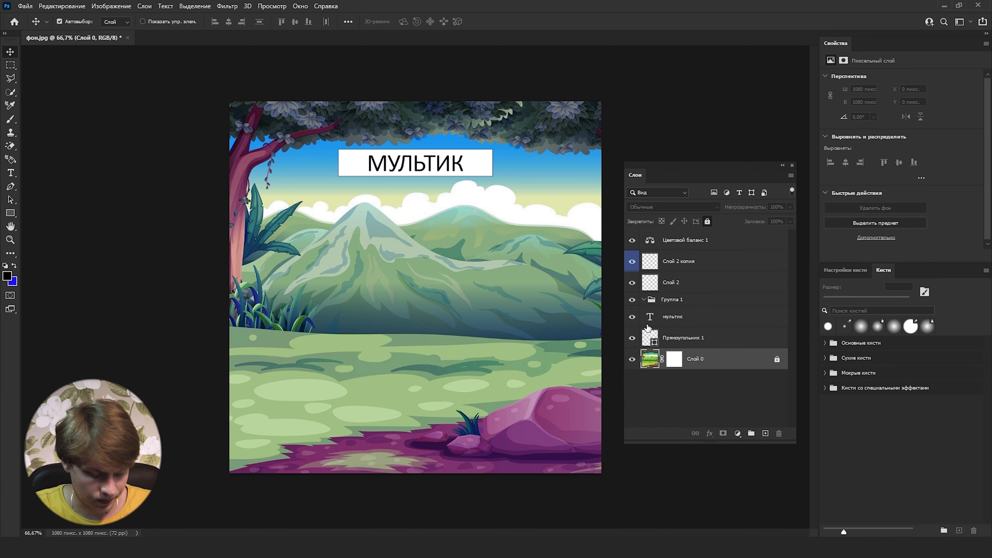
{"action": "mouse_move", "coordinate": [481, 305]}
{"action": "left_mouse_down"}
{"action": "mouse_move", "coordinate": [496, 291]}
{"action": "mouse_move", "coordinate": [535, 291]}
{"action": "left_mouse_up"}
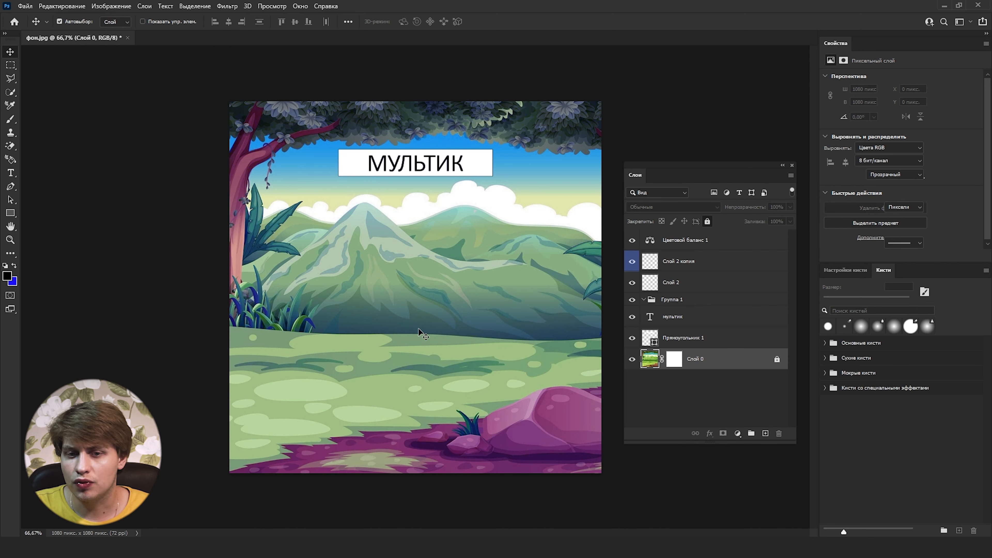
{"action": "left_click_drag", "start_coordinate": [450, 337], "coordinate": [345, 304]}
{"action": "left_click_drag", "start_coordinate": [287, 196], "coordinate": [559, 392]}
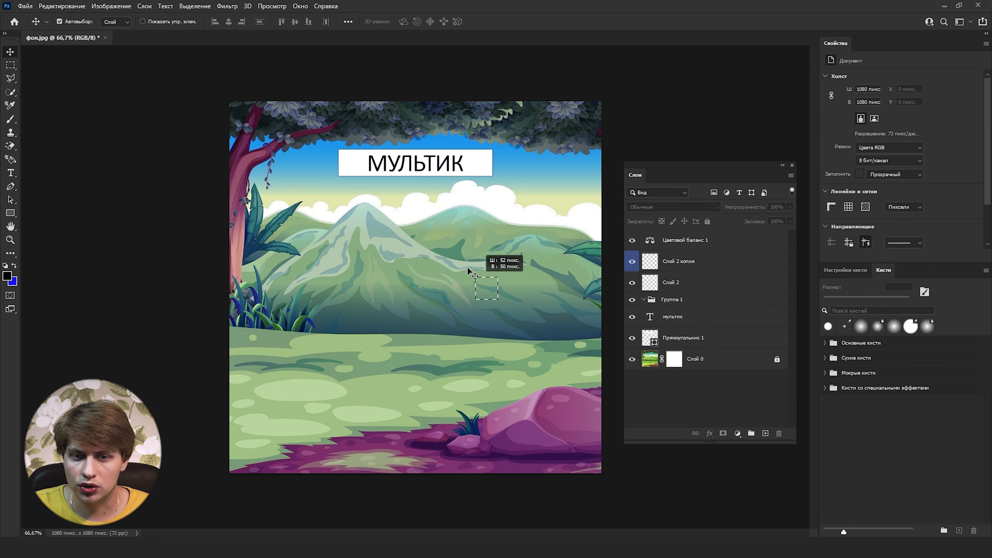
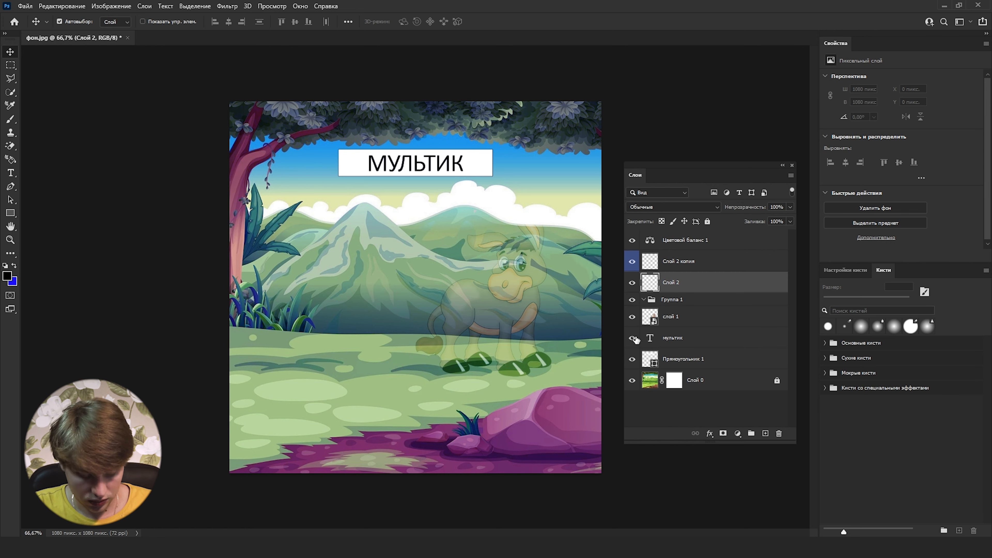
Paint a single black dot about 92 px wide over the donkey's head on Слой 2, using the hard round brush.
{"action": "key", "text": "b"}
{"action": "right_click", "coordinate": [406, 284]}
{"action": "left_click_drag", "start_coordinate": [511, 309], "coordinate": [517, 309]}
{"action": "key", "text": "Return"}
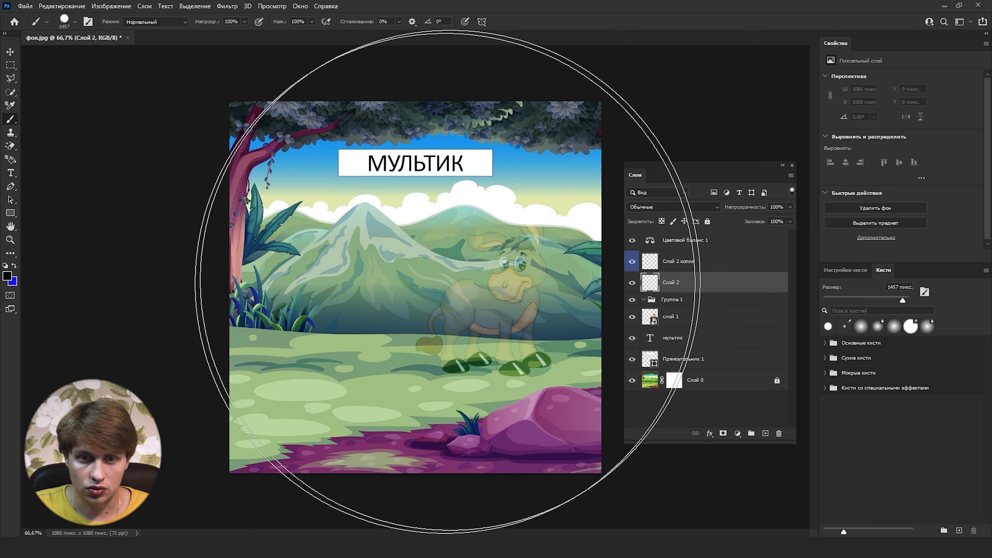
{"action": "right_click", "coordinate": [450, 282]}
{"action": "left_click_drag", "start_coordinate": [573, 296], "coordinate": [538, 292]}
{"action": "key", "text": "Return"}
{"action": "left_click", "coordinate": [500, 235]}
Paint a soft-edged blue spot beside the mountain peak on Слой 2 with the 171 px brush at reduced hardness.
{"action": "key", "text": "x"}
{"action": "right_click", "coordinate": [444, 271]}
{"action": "key", "text": "Return"}
{"action": "left_click_drag", "start_coordinate": [436, 237], "coordinate": [421, 239]}
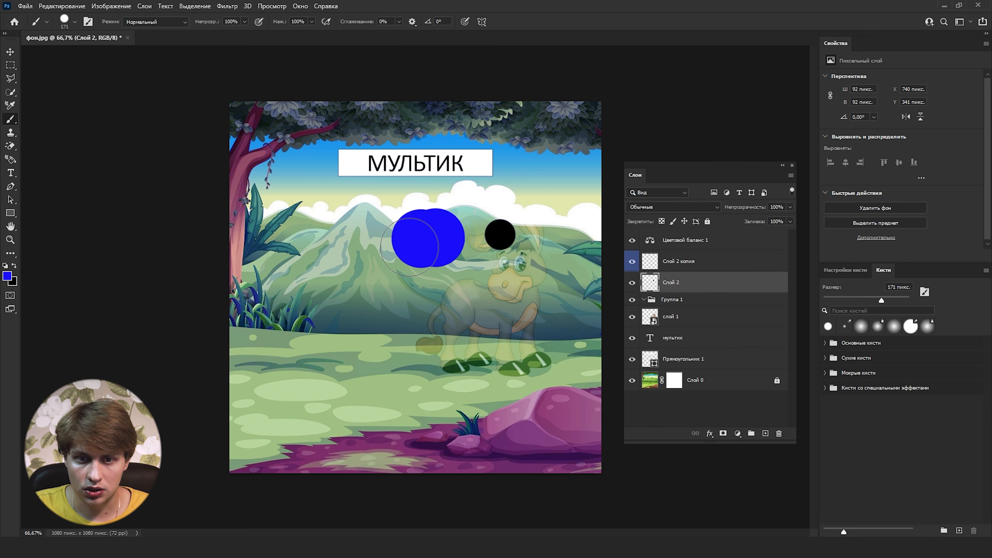
{"action": "key", "text": "ctrl+z"}
{"action": "right_click", "coordinate": [429, 272]}
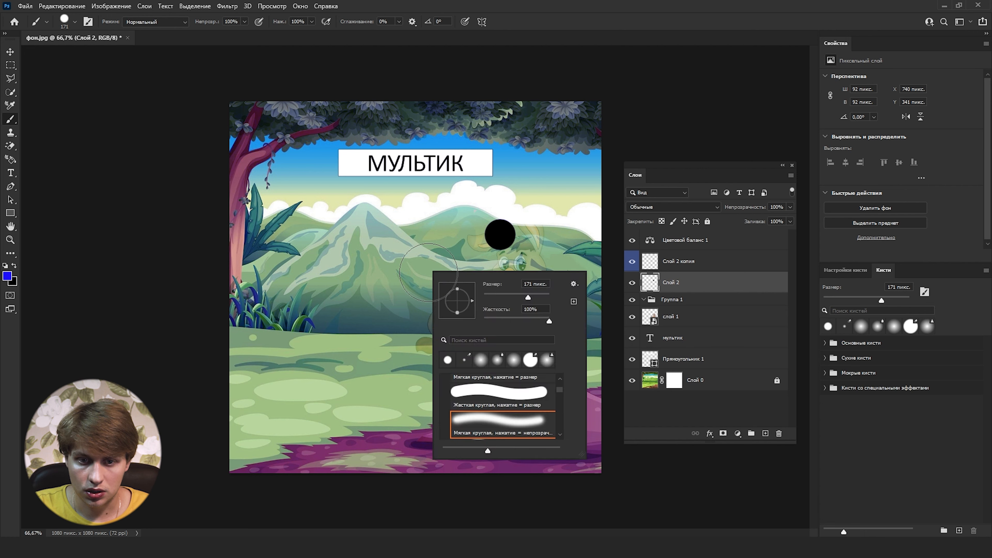
{"action": "left_click_drag", "start_coordinate": [508, 319], "coordinate": [483, 320]}
{"action": "left_click_drag", "start_coordinate": [410, 256], "coordinate": [410, 258]}
Set the blend mode of Слой 2 to Мягкий свет (Soft Light) and move its painted spots onto the mountain, at X 222 and Y 281 px.
{"action": "left_click", "coordinate": [692, 208]}
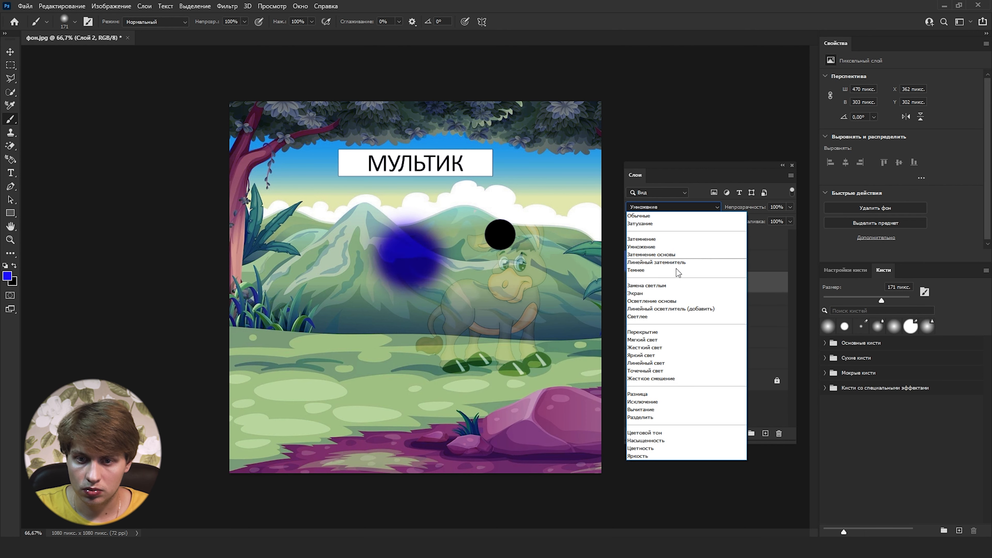
{"action": "left_click", "coordinate": [654, 341]}
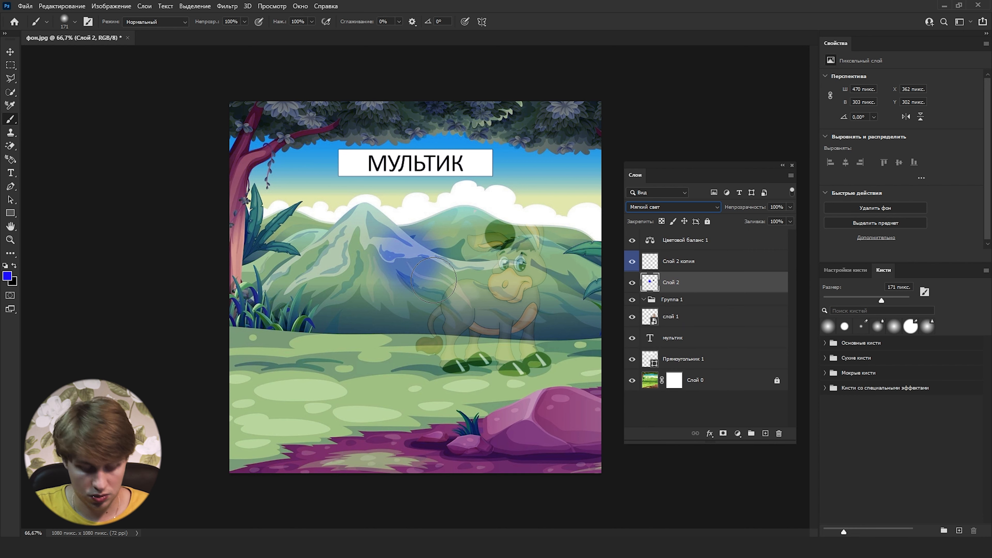
{"action": "left_click", "coordinate": [11, 52]}
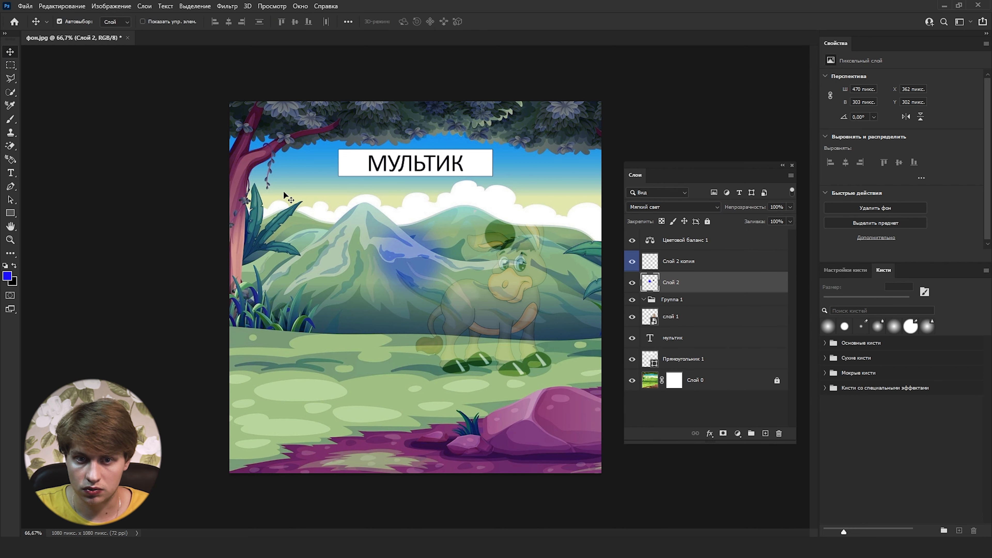
{"action": "left_click_drag", "start_coordinate": [427, 260], "coordinate": [380, 253]}
Filter the layer list to show only shape layers.
{"action": "left_click", "coordinate": [683, 194]}
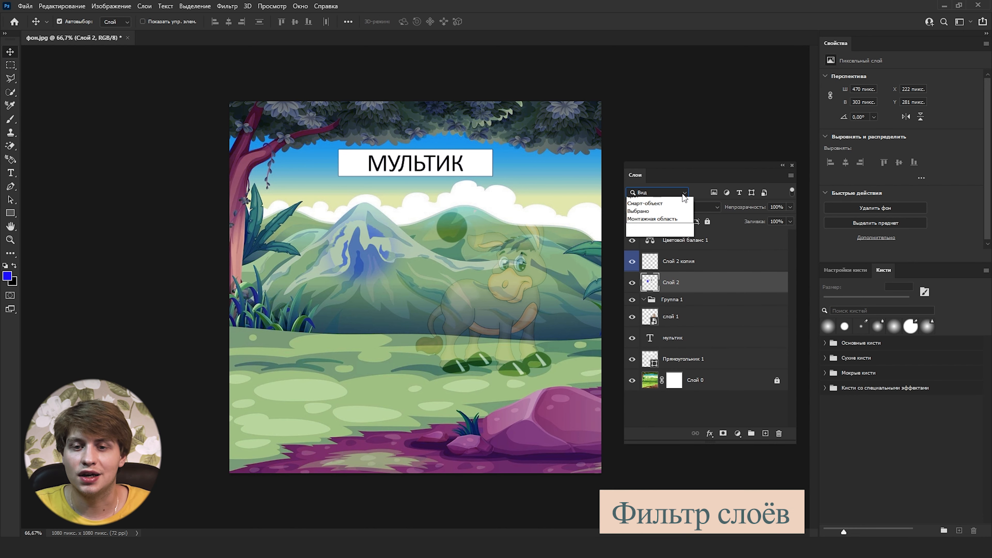
{"action": "left_click", "coordinate": [751, 192]}
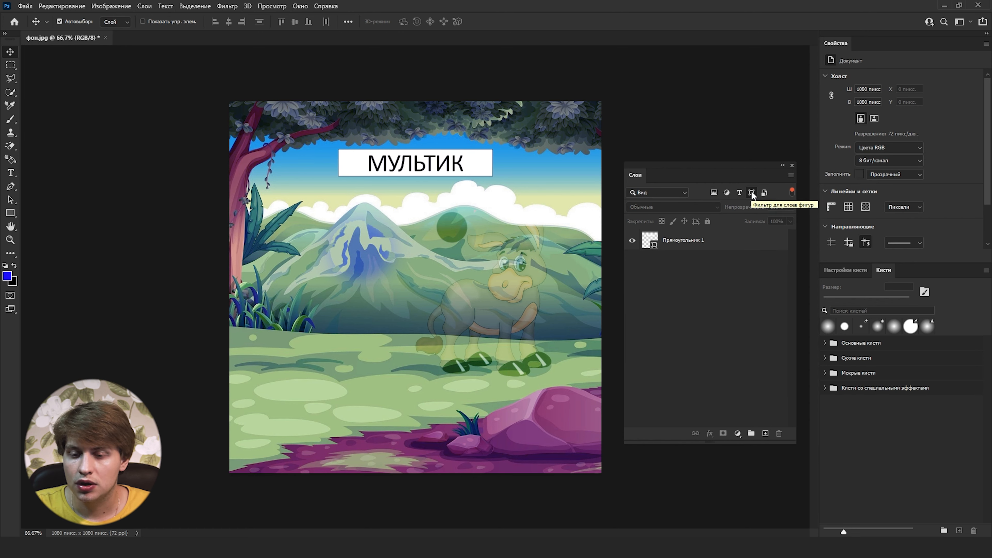
Add text and adjustment layers to the layer filter, and remove the text and shape types so only adjustment layers are listed.
{"action": "left_click", "coordinate": [751, 191]}
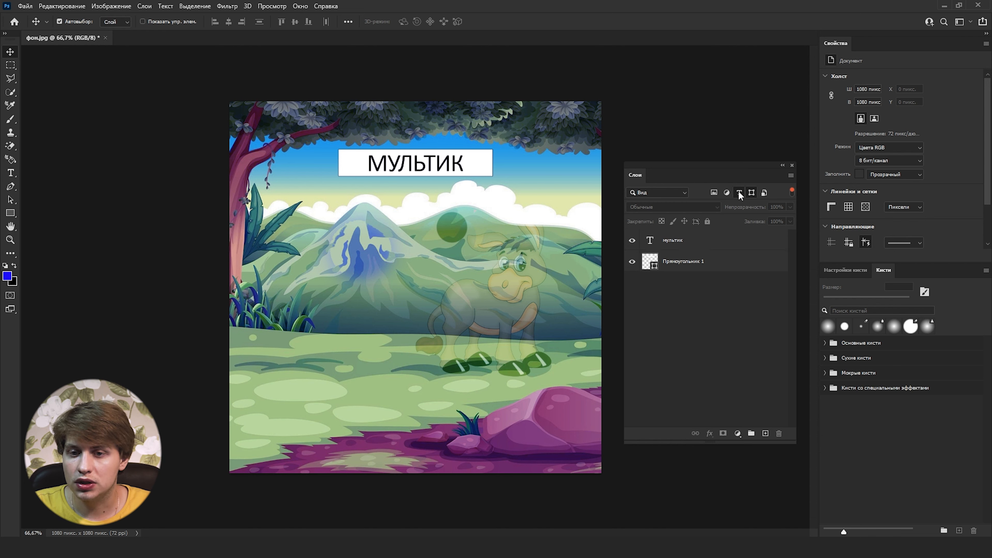
{"action": "left_click", "coordinate": [729, 192]}
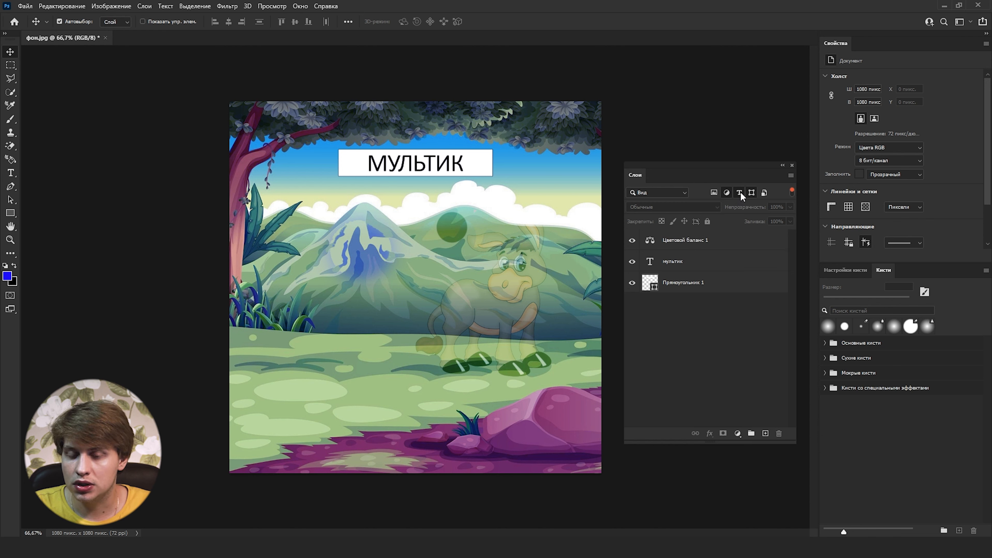
{"action": "left_click", "coordinate": [740, 192]}
{"action": "left_click", "coordinate": [751, 192]}
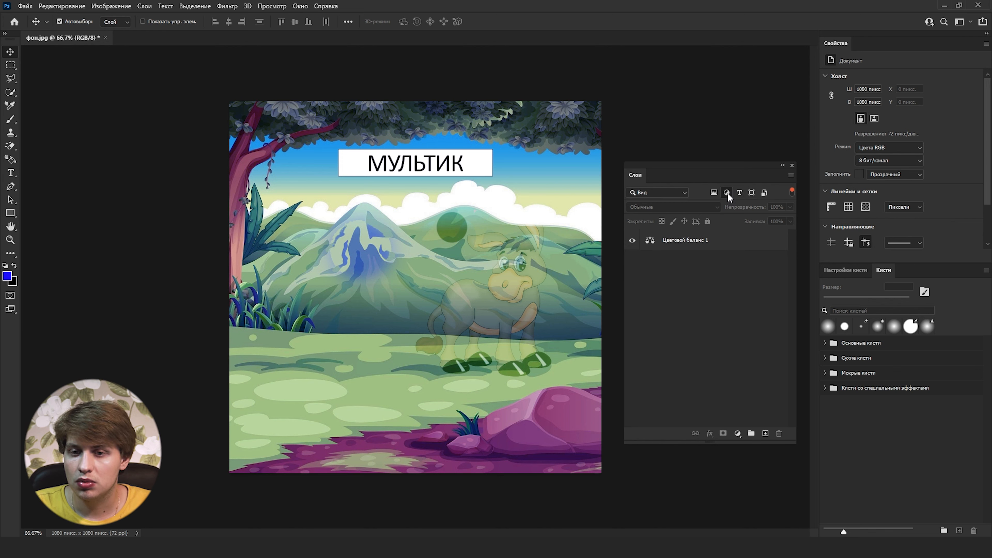
Filter the layer list by pixel layers instead of adjustment layers, and switch the filter to smart objects only.
{"action": "left_click", "coordinate": [714, 191]}
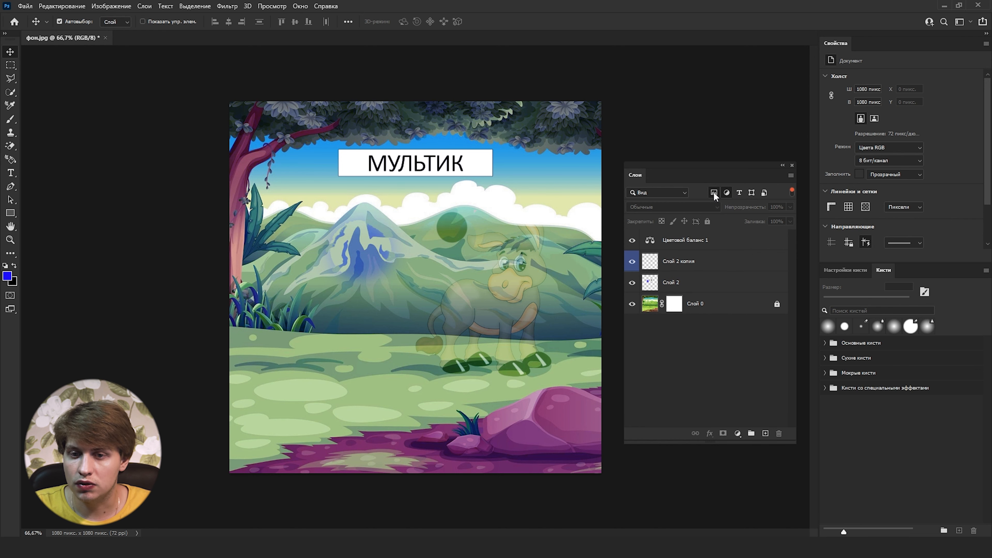
{"action": "left_click", "coordinate": [727, 193]}
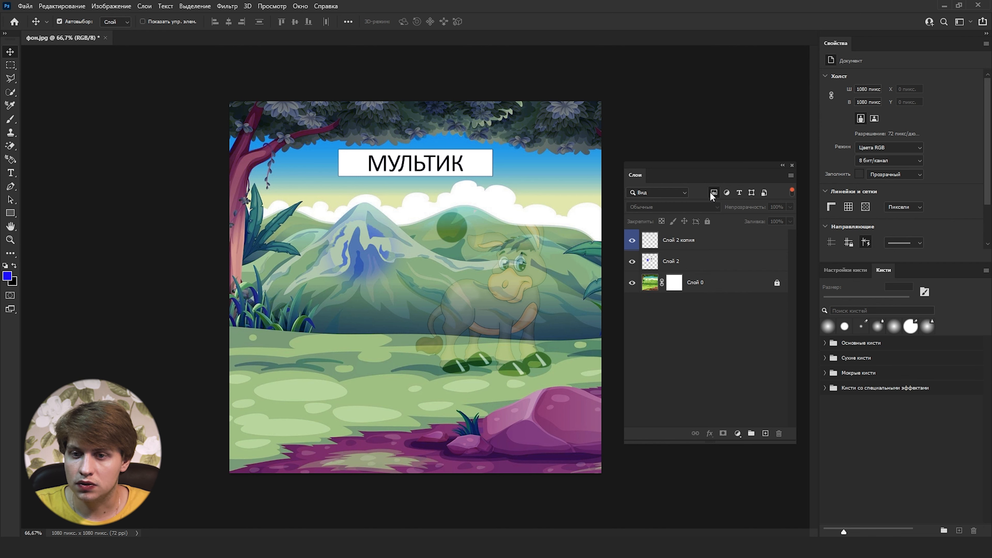
{"action": "left_click", "coordinate": [764, 193]}
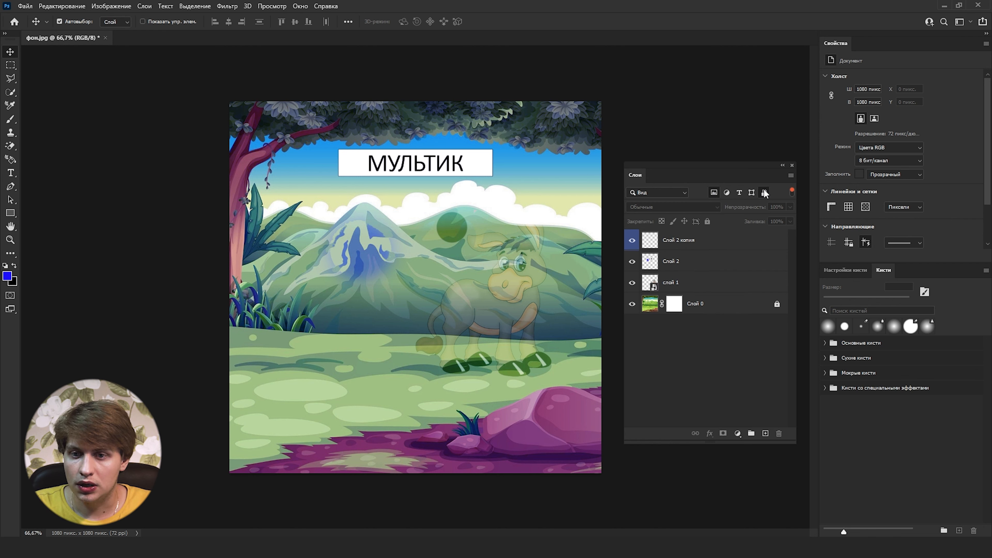
{"action": "left_click", "coordinate": [714, 193]}
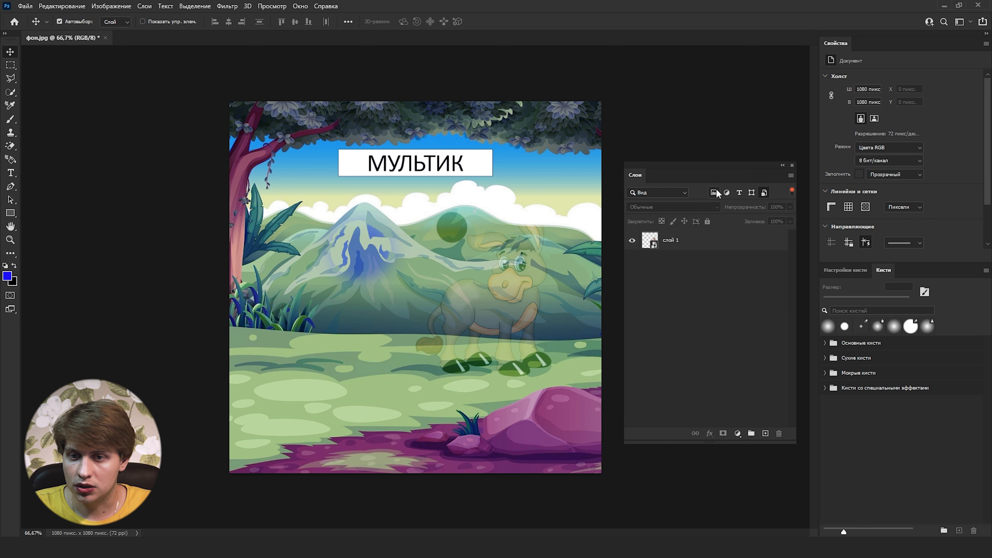
Toggle layer filtering off and on several times, leaving it off so the whole layer list is available.
{"action": "left_click", "coordinate": [793, 191]}
{"action": "left_click", "coordinate": [792, 192]}
{"action": "left_click", "coordinate": [792, 191]}
{"action": "left_click", "coordinate": [792, 191]}
{"action": "left_click", "coordinate": [793, 191]}
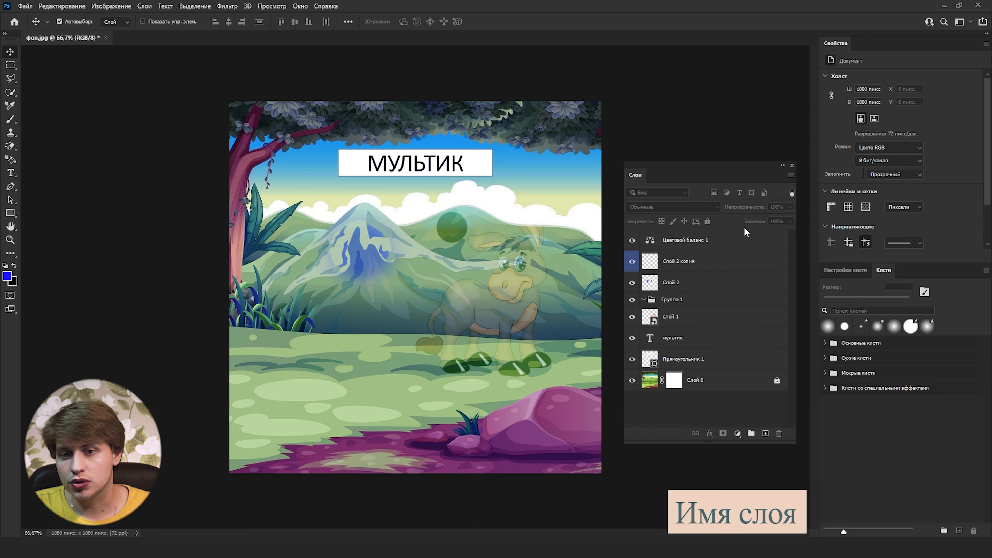
Open the name of Слой 2 копия for editing without changing it, and rename the Цветовой баланс 1 adjustment layer as привет.
{"action": "double_click", "coordinate": [685, 261]}
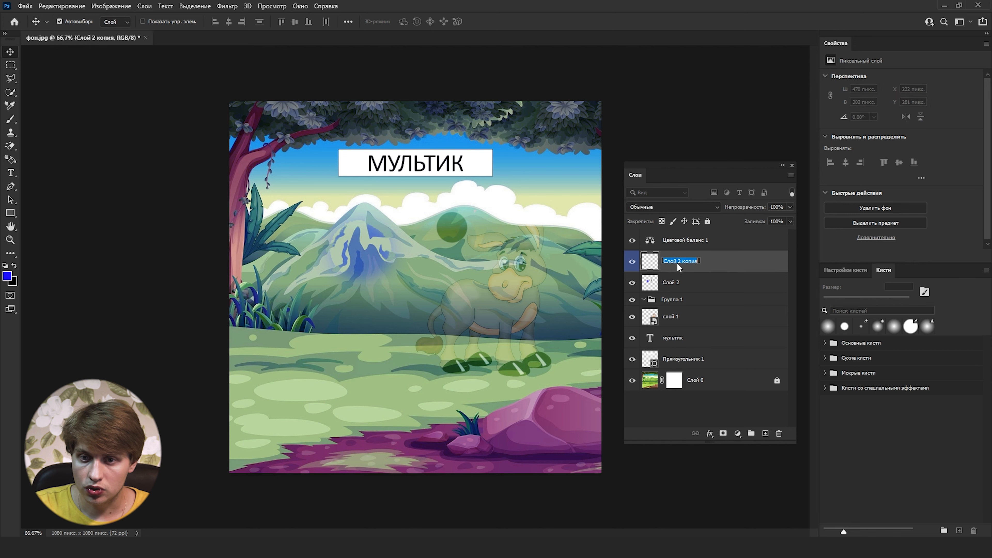
{"action": "left_click", "coordinate": [691, 247]}
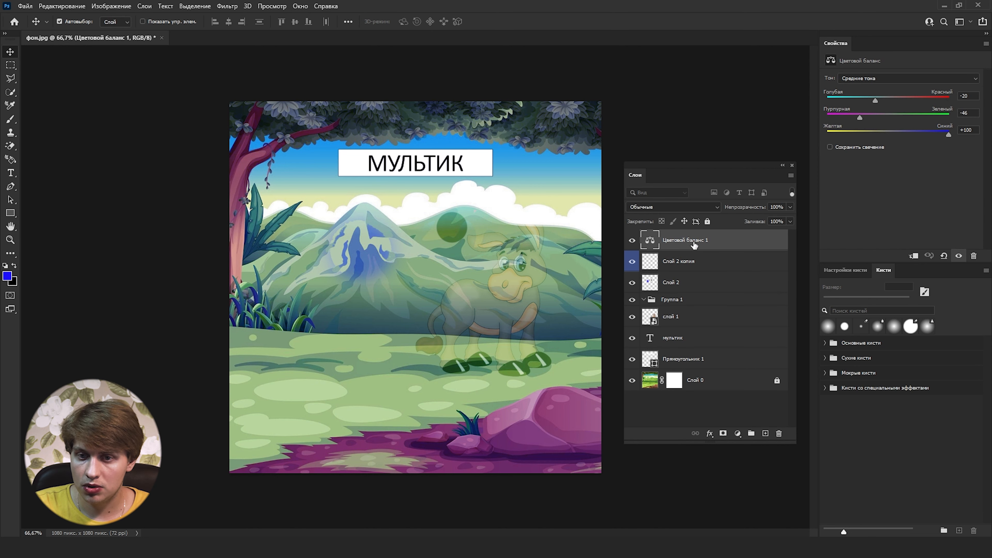
{"action": "type", "text": "ц"}
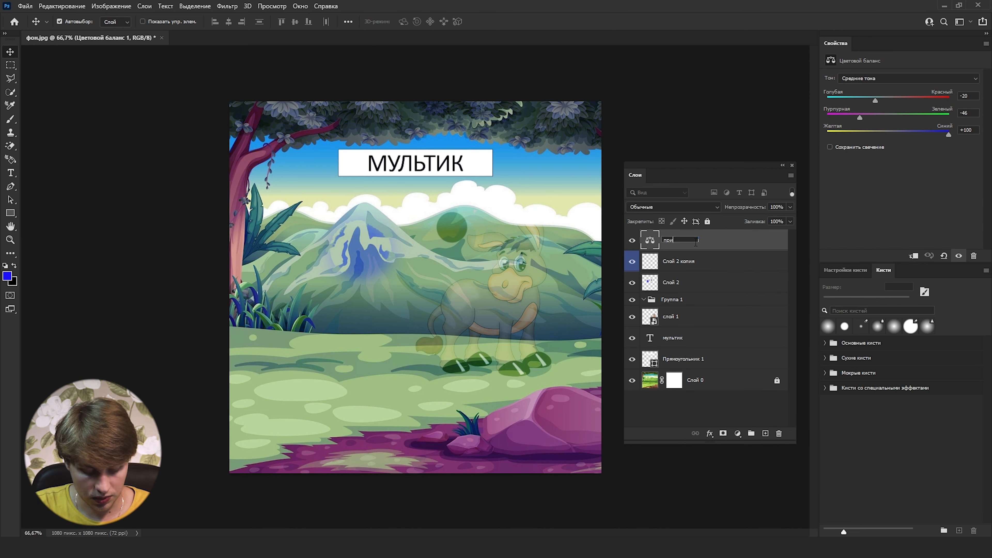
{"action": "type", "text": "ривет"}
{"action": "key", "text": "Return"}
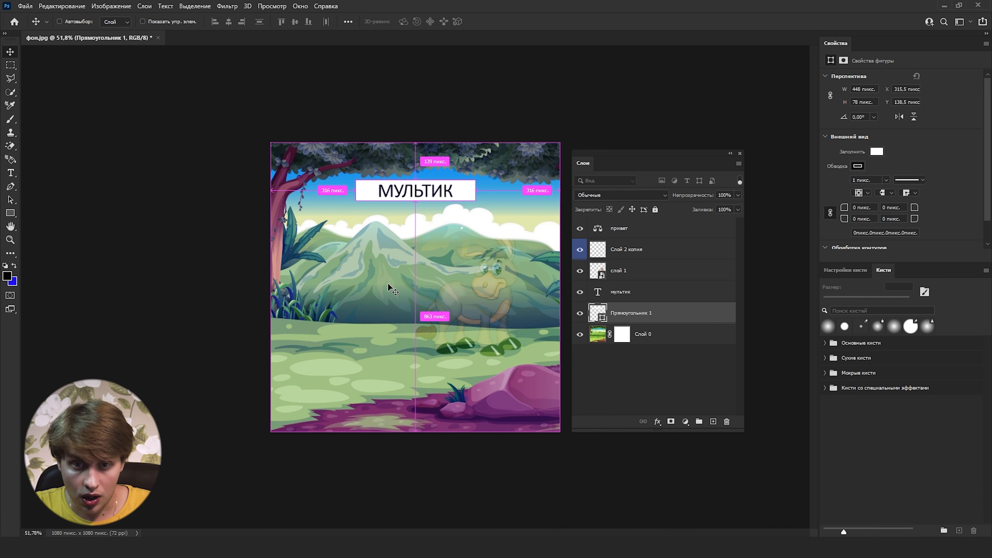
Select all layers at once and clear the layer selection.
{"action": "key", "text": "ctrl+alt+a"}
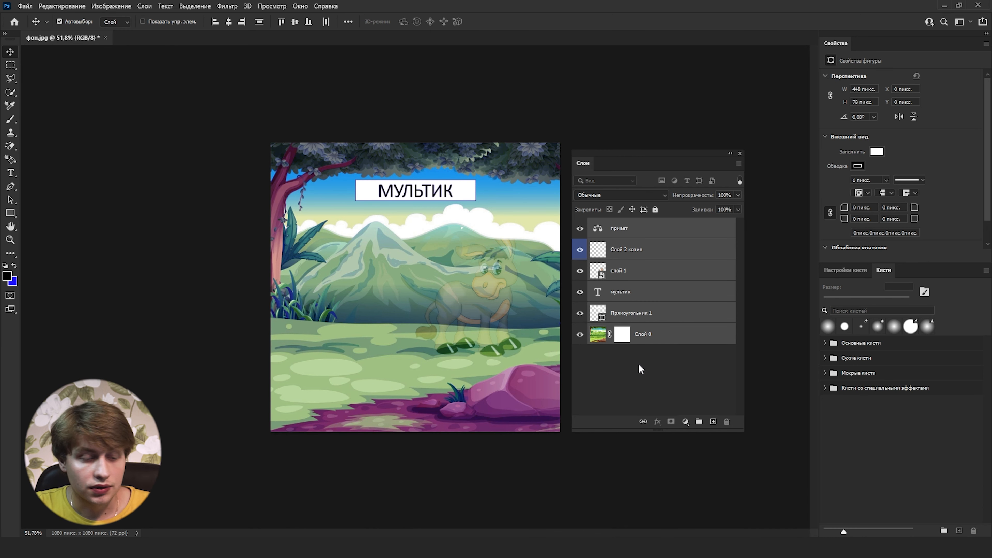
{"action": "left_click", "coordinate": [643, 348]}
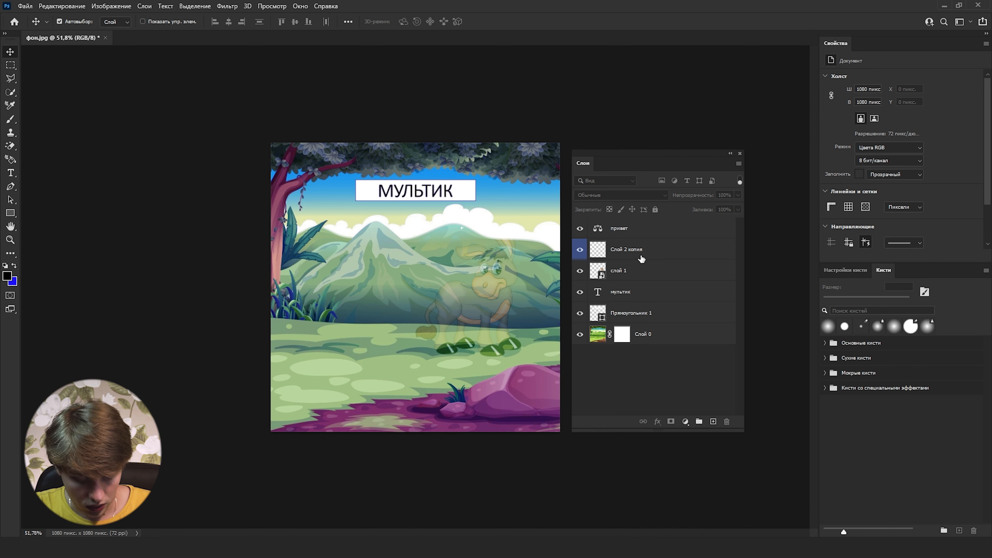
Select the слой 1 smart object layer, and open and close the search and help window.
{"action": "left_click", "coordinate": [630, 275]}
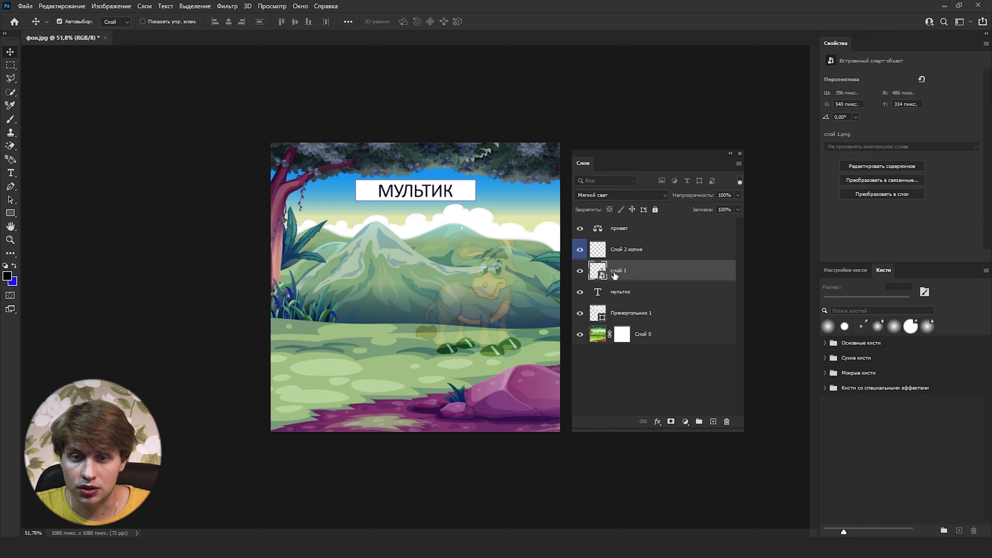
{"action": "key", "text": "ctrl+f"}
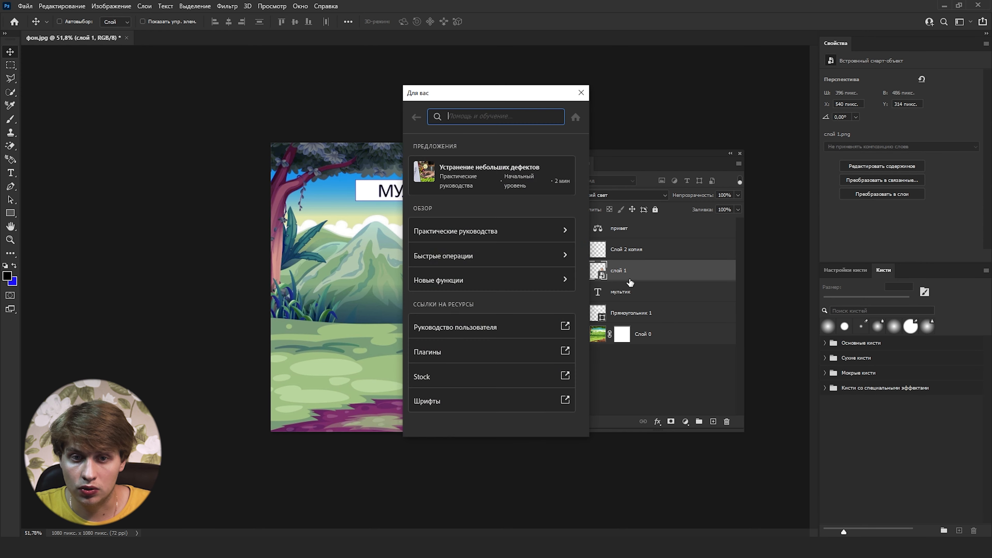
{"action": "left_click", "coordinate": [581, 92]}
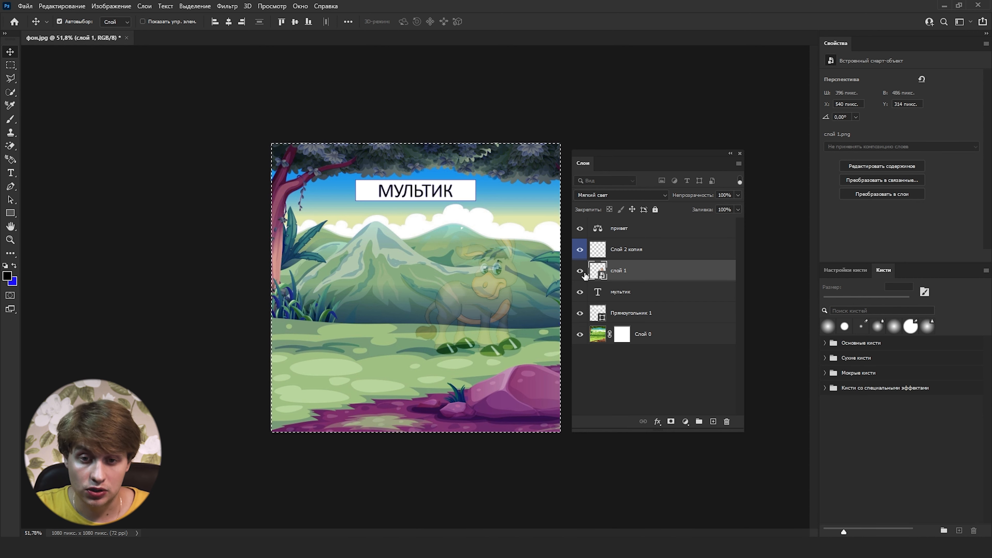
Load the donkey outlines of слой 1 and слой 1 копия as selections one after the other, and select the whole canvas.
{"action": "left_click", "coordinate": [601, 270], "text": "ctrl"}
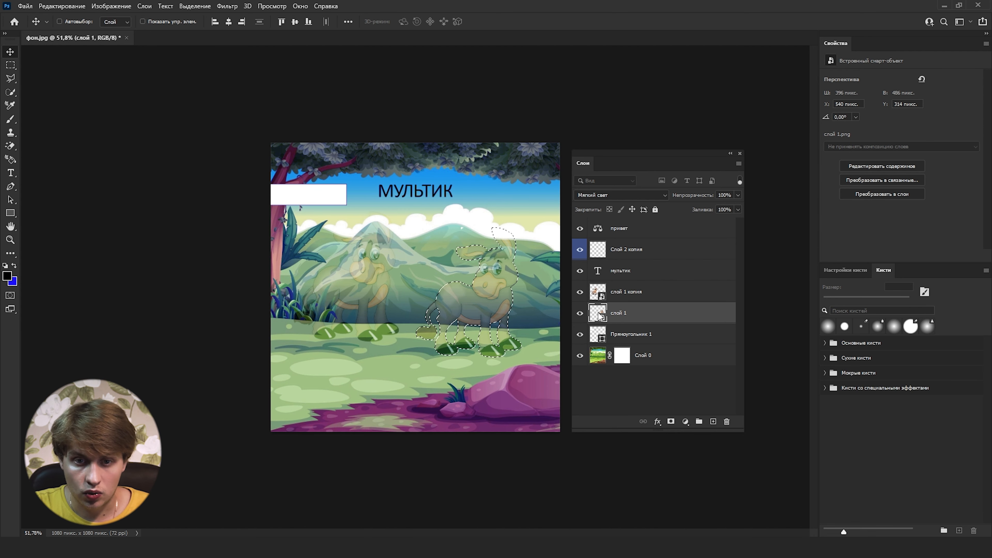
{"action": "left_click", "coordinate": [601, 297], "text": "ctrl"}
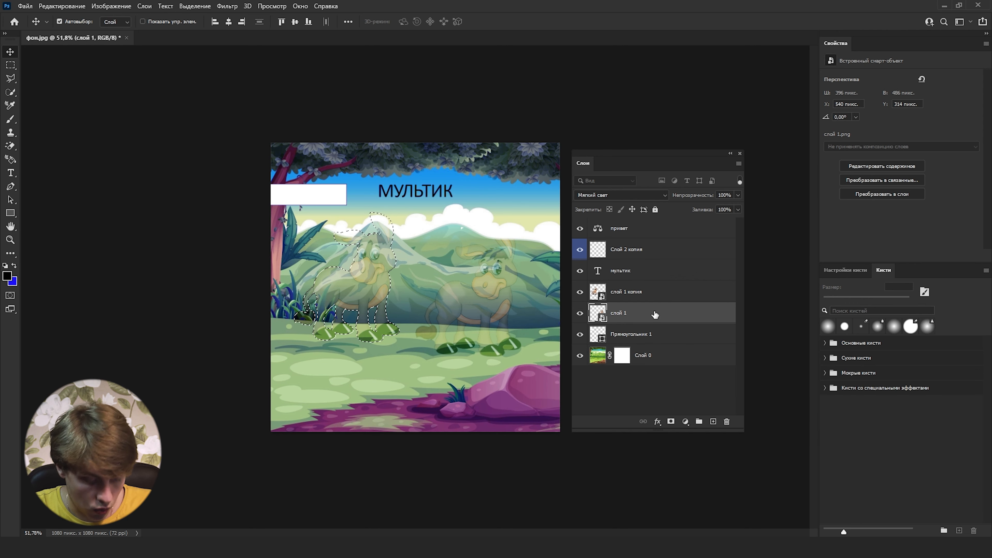
{"action": "key", "text": "ctrl+a"}
Group the four layers from Слой 2 копия down to слой 1.
{"action": "left_click", "coordinate": [635, 270]}
{"action": "left_click", "coordinate": [635, 249]}
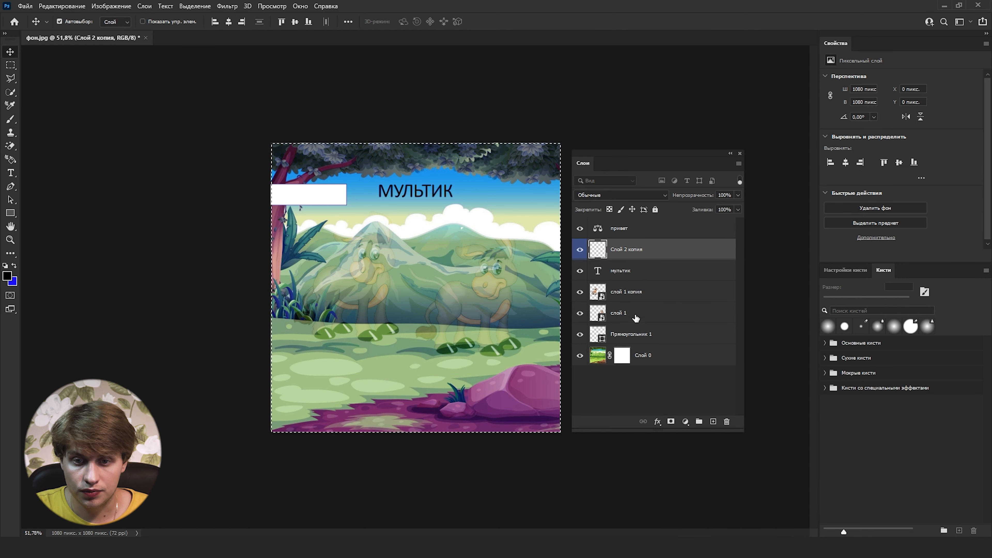
{"action": "left_click", "coordinate": [633, 317], "text": "shift"}
{"action": "key", "text": "ctrl+g"}
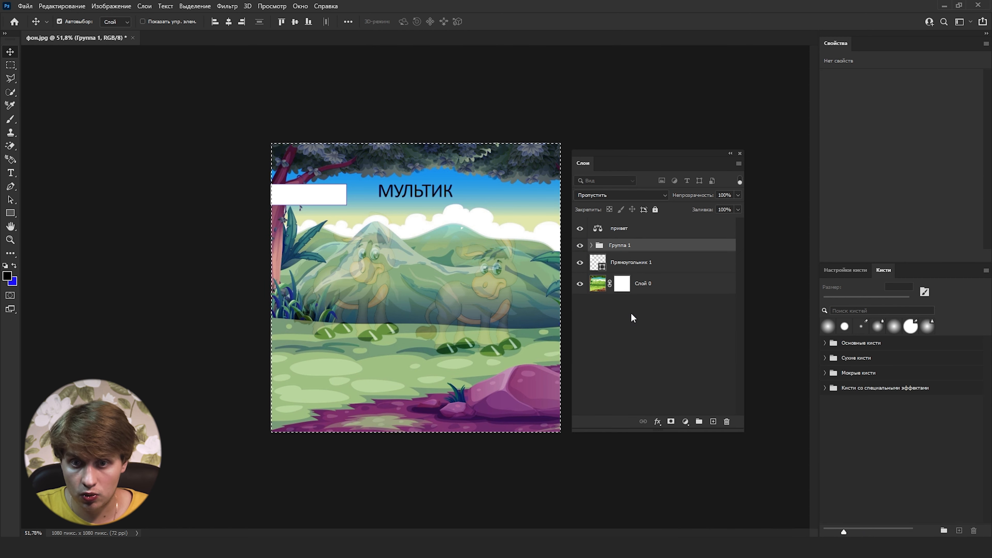
Expand and collapse the new group to show its contents, and ungroup its layers.
{"action": "left_click", "coordinate": [592, 245]}
{"action": "left_click", "coordinate": [591, 245]}
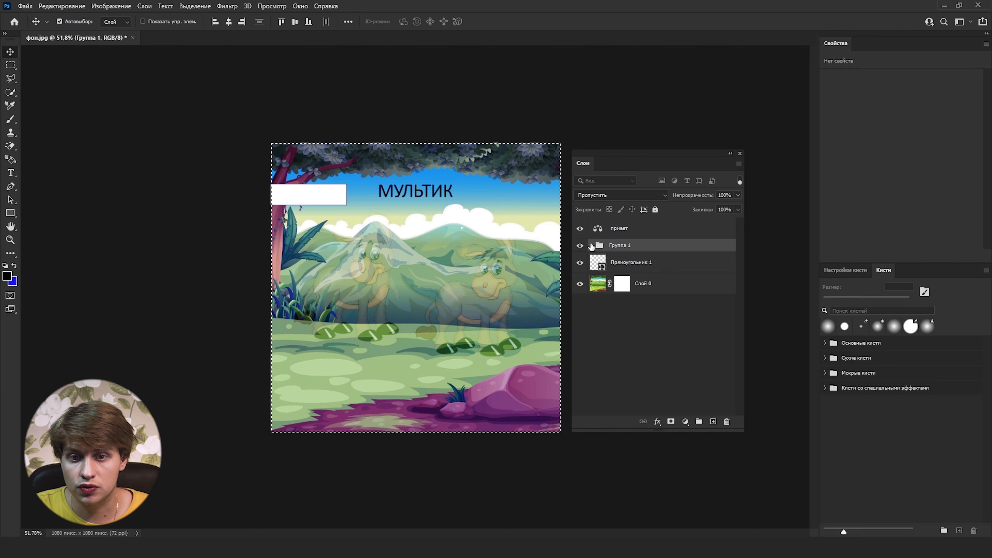
{"action": "left_click", "coordinate": [591, 246]}
{"action": "left_click", "coordinate": [591, 246]}
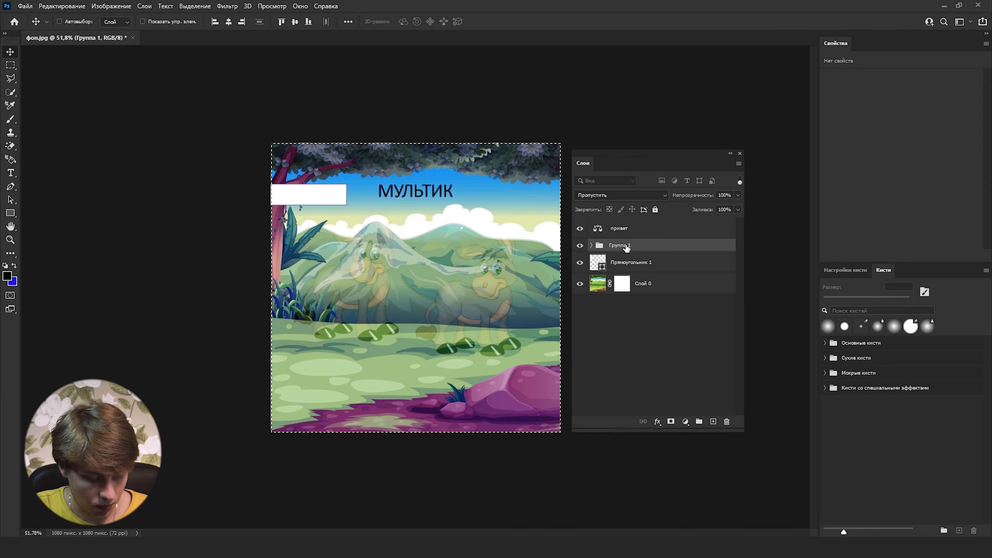
{"action": "key", "text": "shift+ctrl+g"}
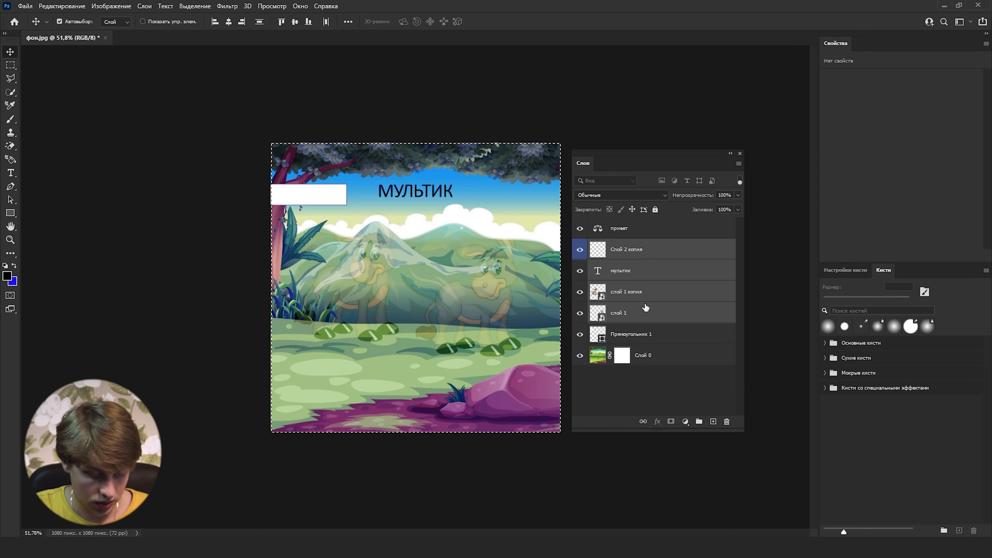
Merge the four selected layers into one layer and try moving the merged donkeys slightly sideways.
{"action": "key", "text": "ctrl+e"}
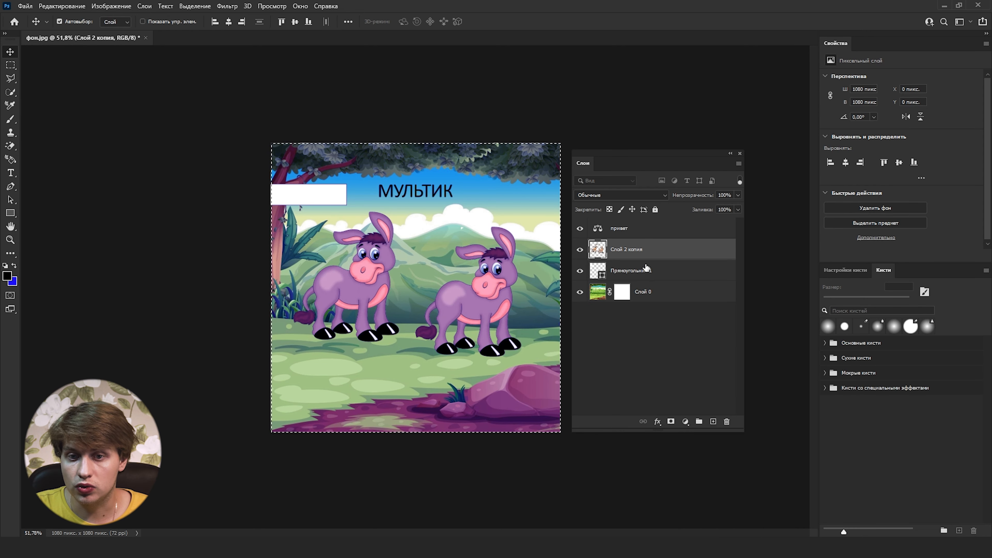
{"action": "left_click_drag", "start_coordinate": [449, 312], "coordinate": [484, 311]}
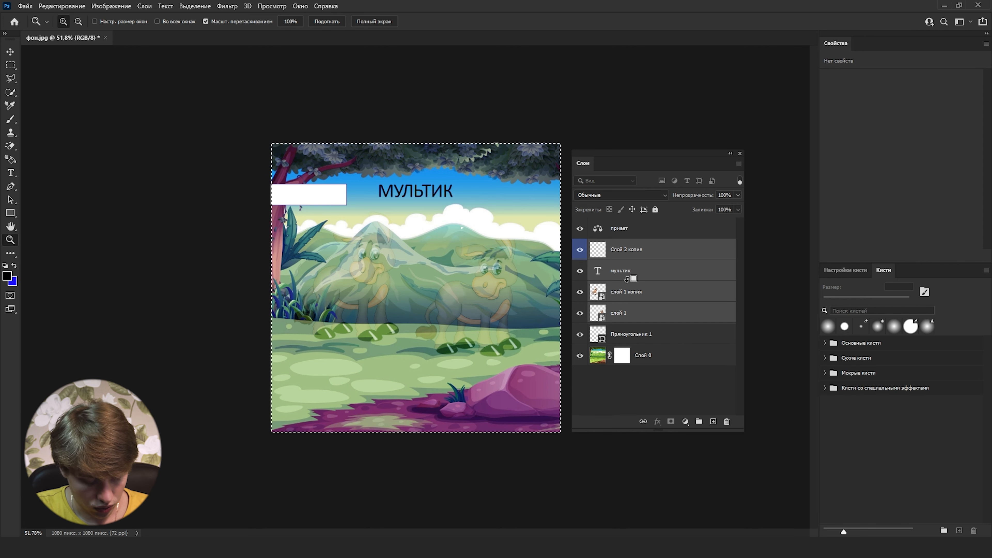
Merge copies of the four selected layers into a new layer, hide it, and toggle the visibility of слой 1 копия off and on.
{"action": "key", "text": "ctrl+alt+e"}
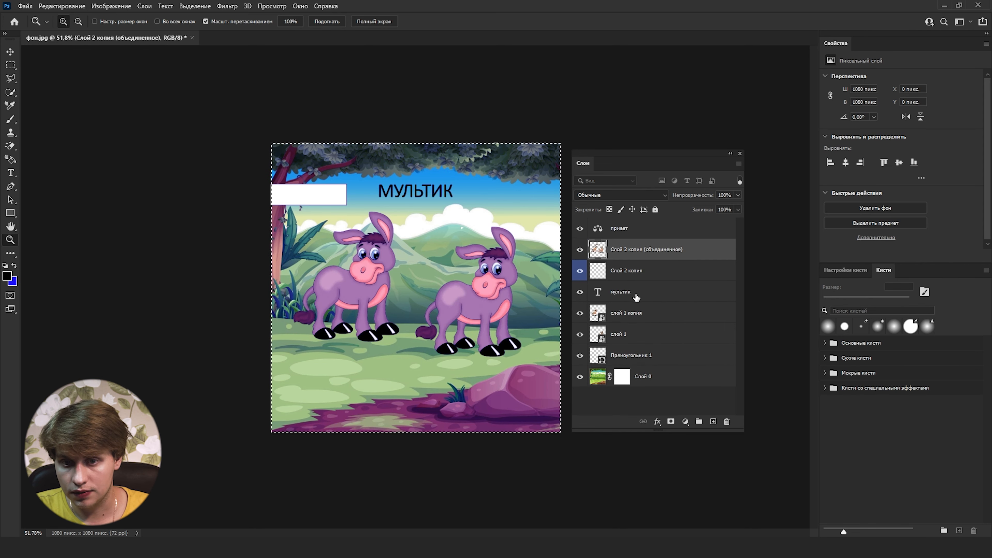
{"action": "left_click", "coordinate": [580, 250]}
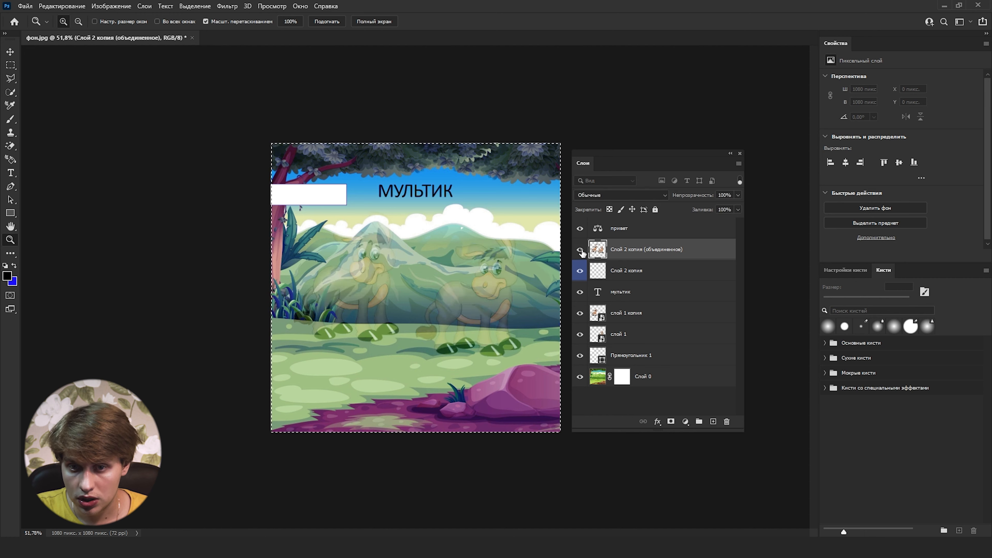
{"action": "left_click", "coordinate": [614, 312]}
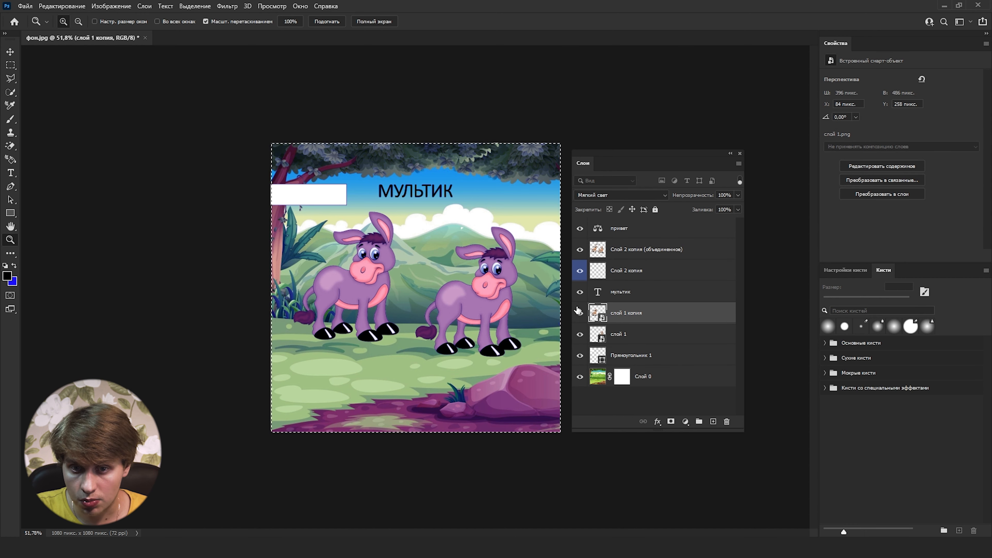
{"action": "left_click", "coordinate": [580, 250]}
{"action": "left_click", "coordinate": [580, 314]}
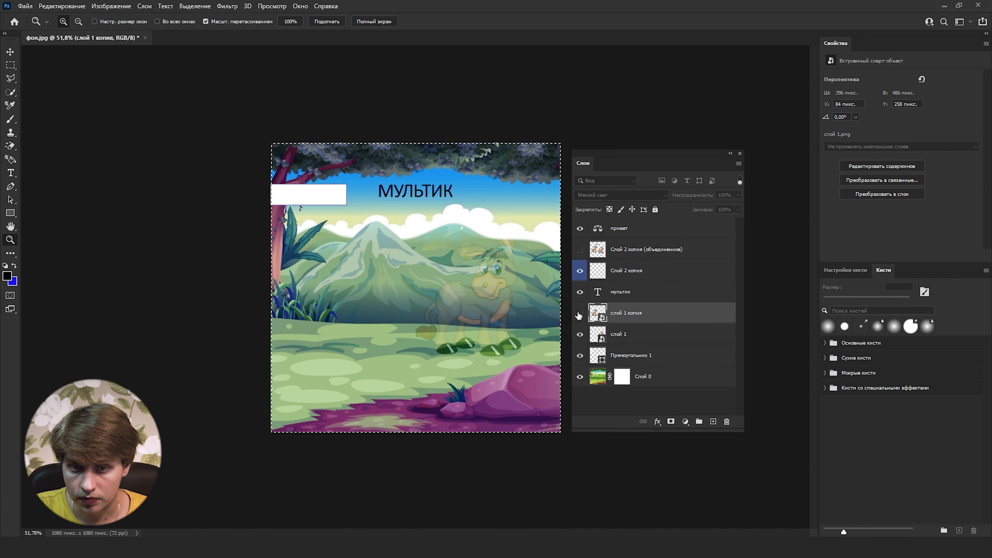
{"action": "left_click", "coordinate": [580, 314]}
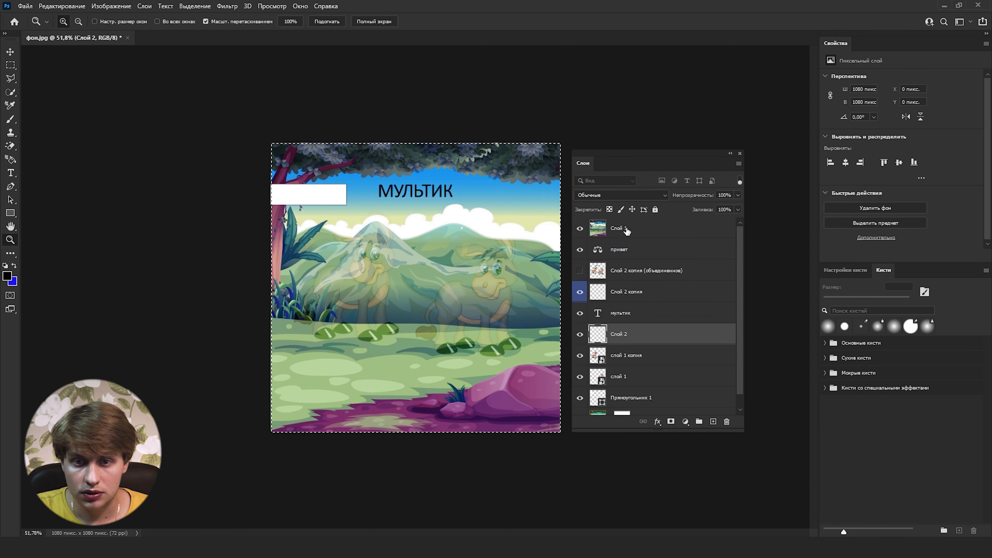
Delete the contents of Слой 1, the stamped scene layer above привет, and undo the deletion.
{"action": "left_click", "coordinate": [625, 231]}
{"action": "key", "text": "Delete"}
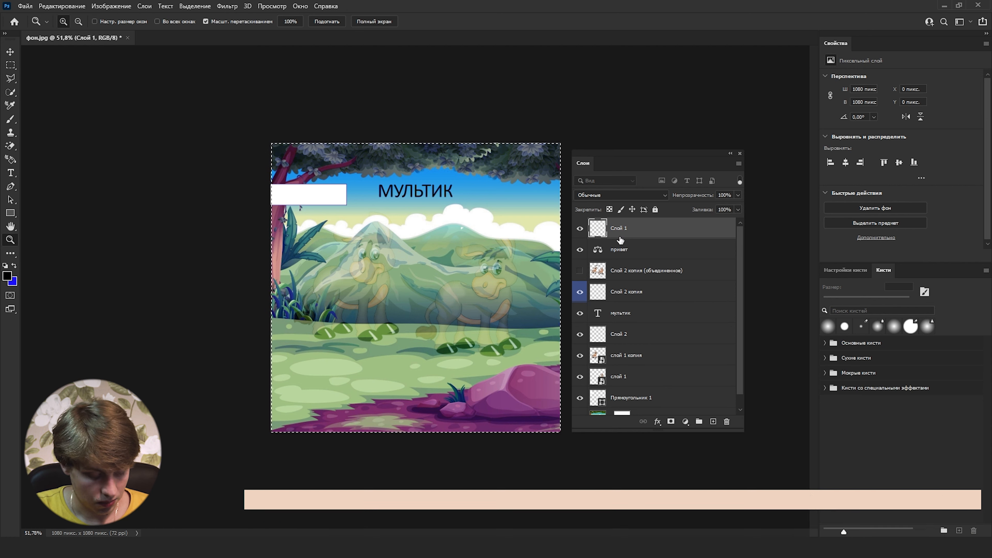
{"action": "key", "text": "ctrl+z"}
Compare the scene with Слой 1 shown alone and toggled on and off, leaving every layer except Слой 1 hidden.
{"action": "left_click", "coordinate": [581, 232], "text": "alt"}
{"action": "left_click", "coordinate": [580, 231]}
{"action": "left_click", "coordinate": [580, 231]}
{"action": "left_click", "coordinate": [580, 231]}
{"action": "left_click", "coordinate": [580, 232]}
{"action": "left_click", "coordinate": [580, 231]}
{"action": "left_click", "coordinate": [580, 232], "text": "alt"}
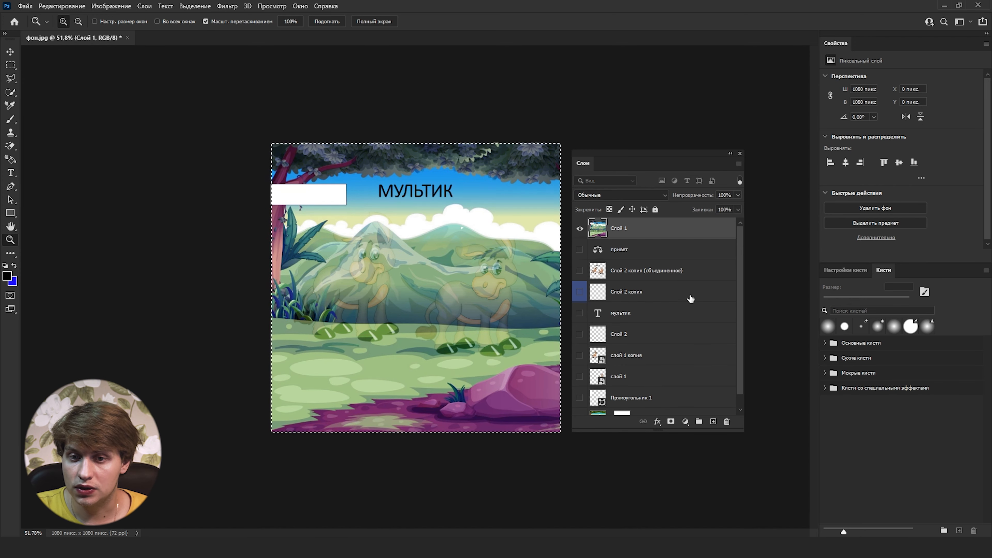